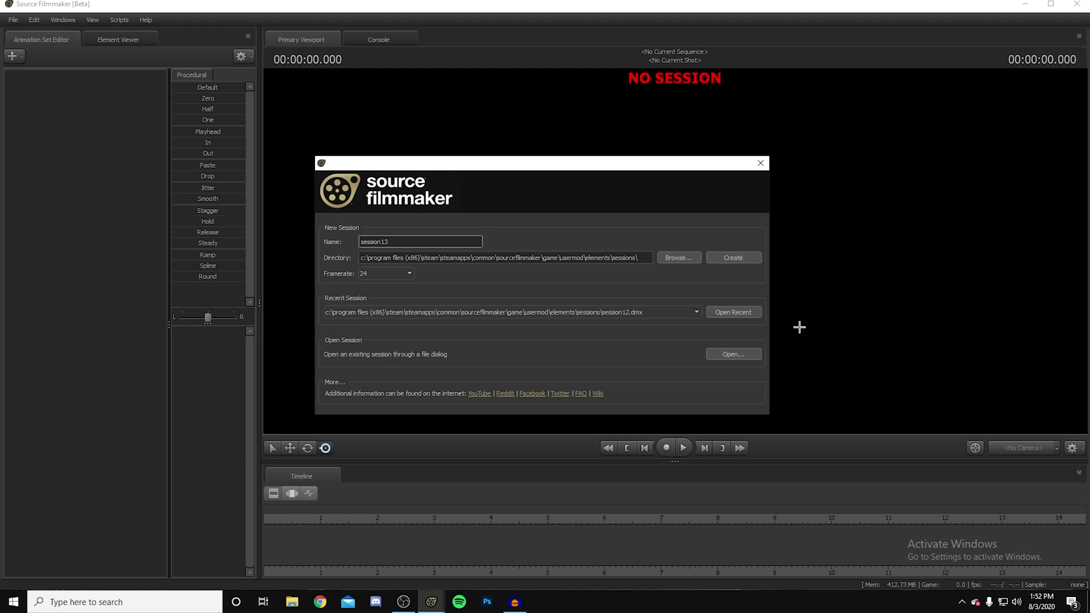
# Step: Find Steam through the Windows search and launch it
pyautogui.press('super')
pyautogui.write('steam')
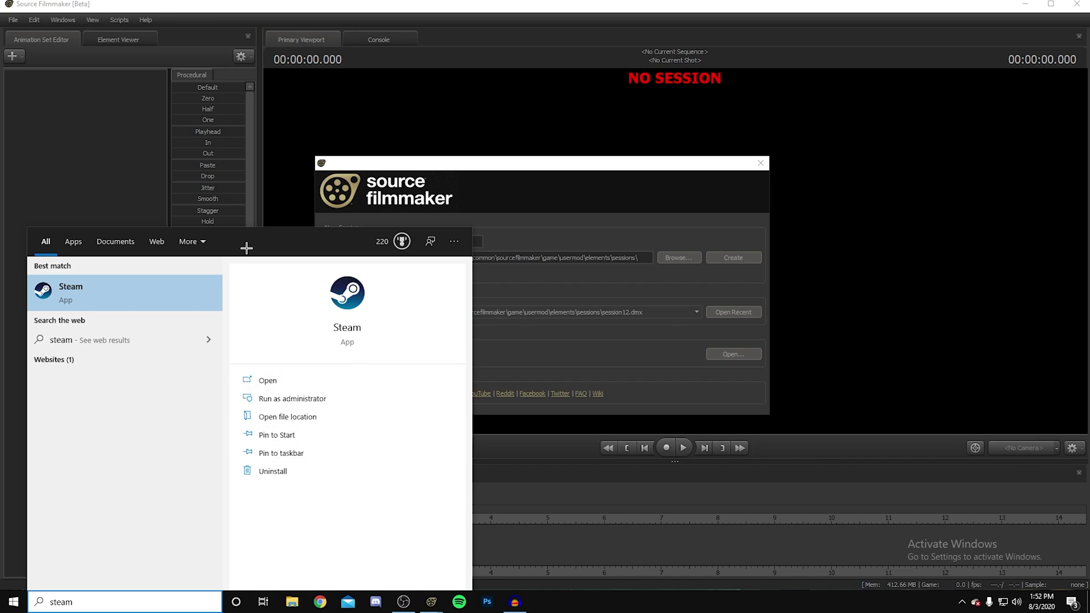
pyautogui.click(112, 296)
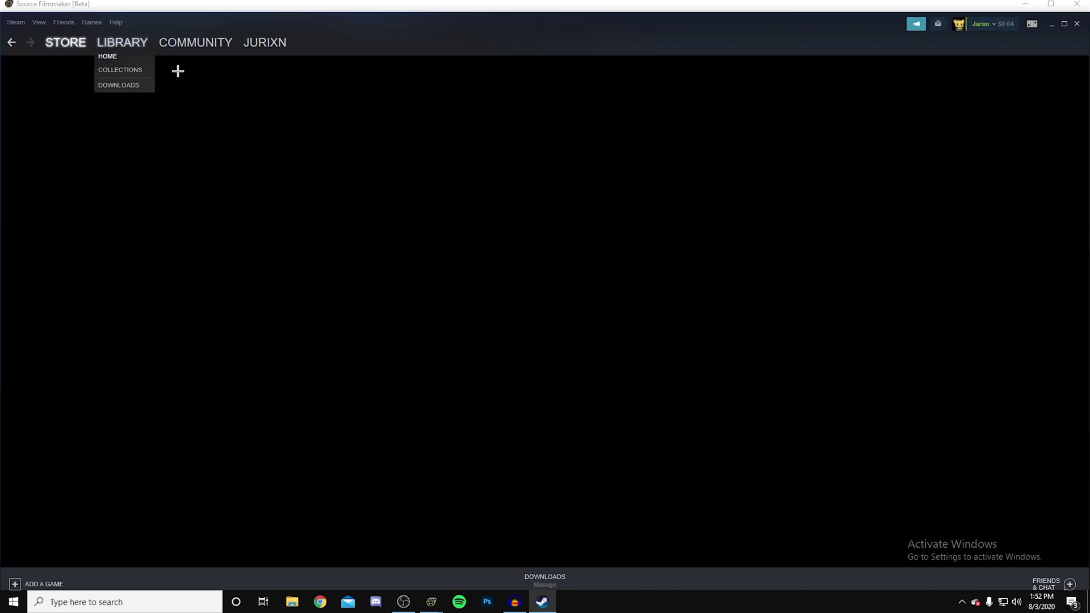
# Step: Search the Steam store for Source Filmmaker and look through its store page
pyautogui.click(749, 79)
pyautogui.write('source')
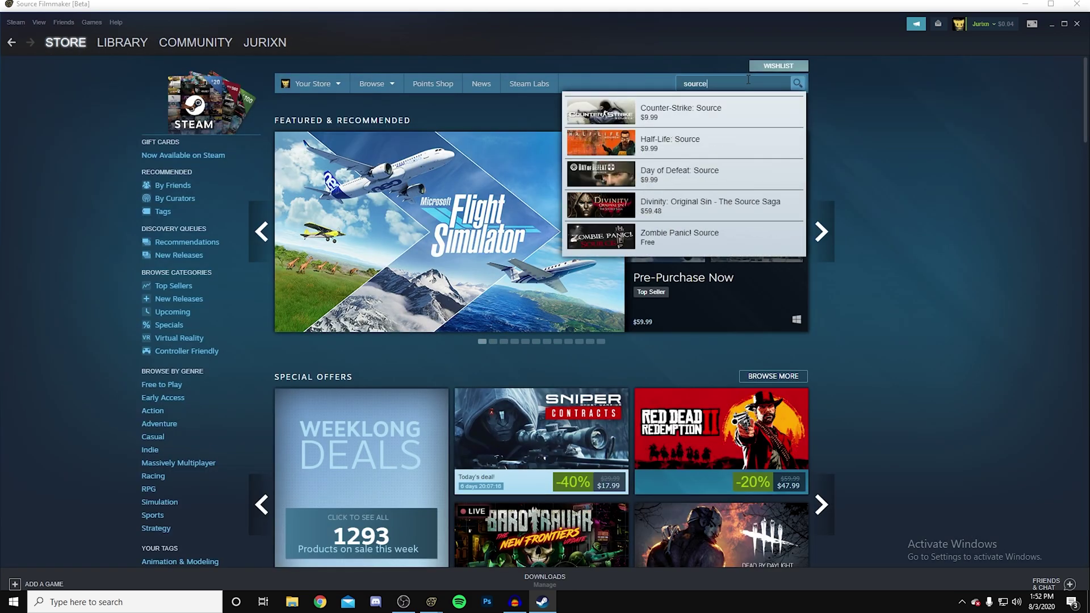
pyautogui.write('fil')
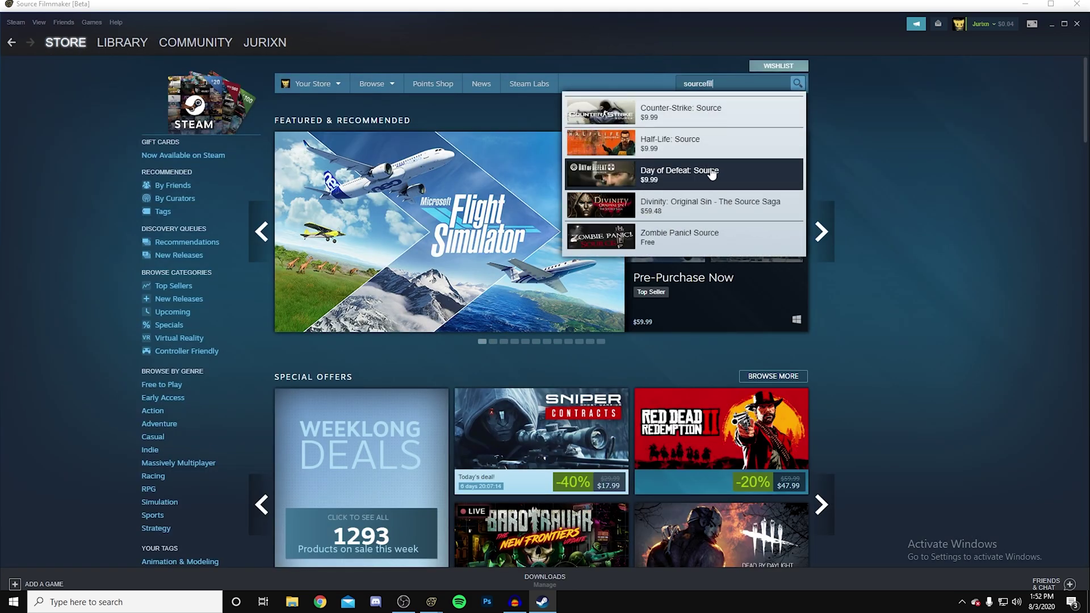
pyautogui.write('m')
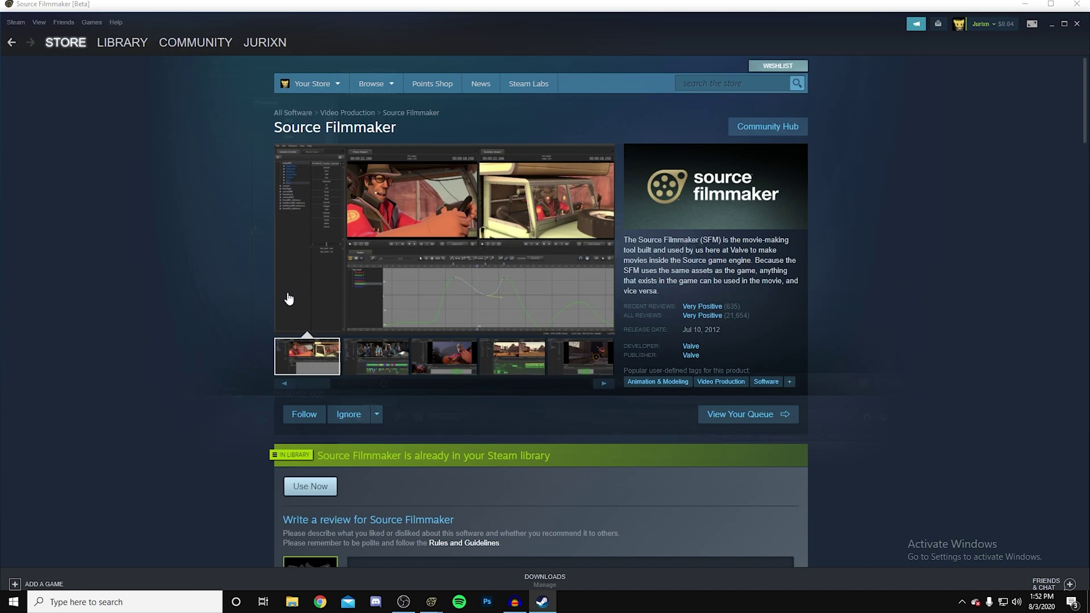
pyautogui.scroll(-6, 622, 415)
pyautogui.scroll(-3, 538, 473)
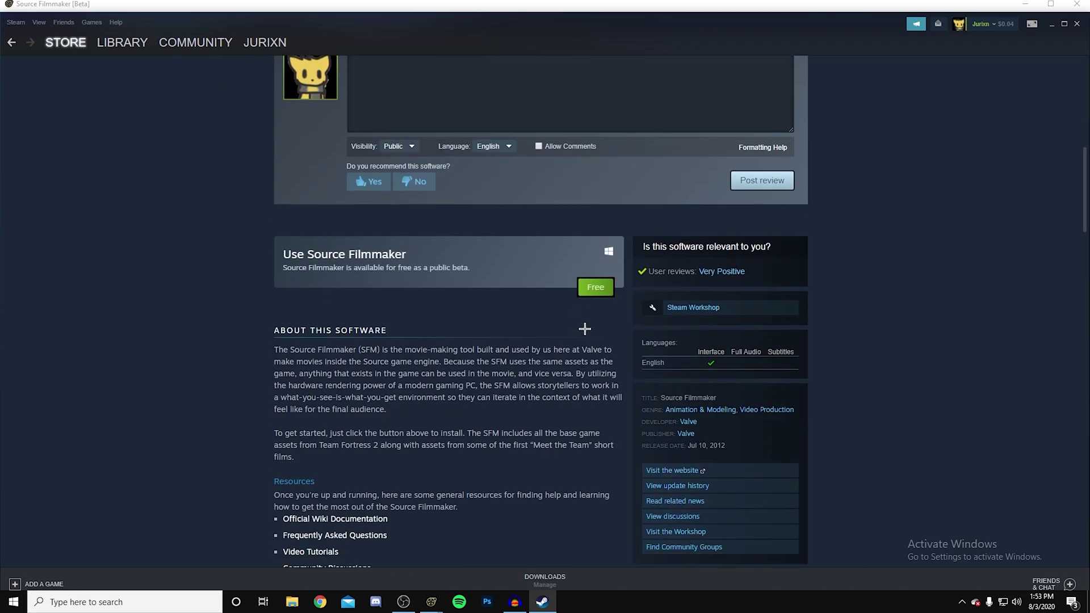
pyautogui.scroll(4, 562, 520)
pyautogui.scroll(5, 562, 519)
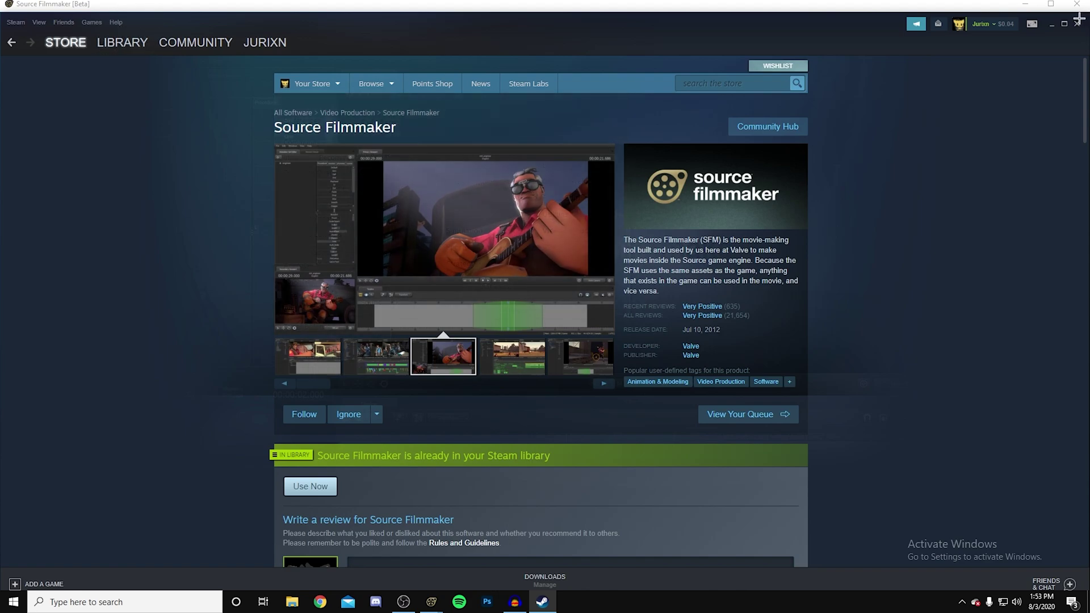
# Step: Go to the Steam community Workshop and open the Source Filmmaker workshop
pyautogui.hotkey('alt', 'Tab')
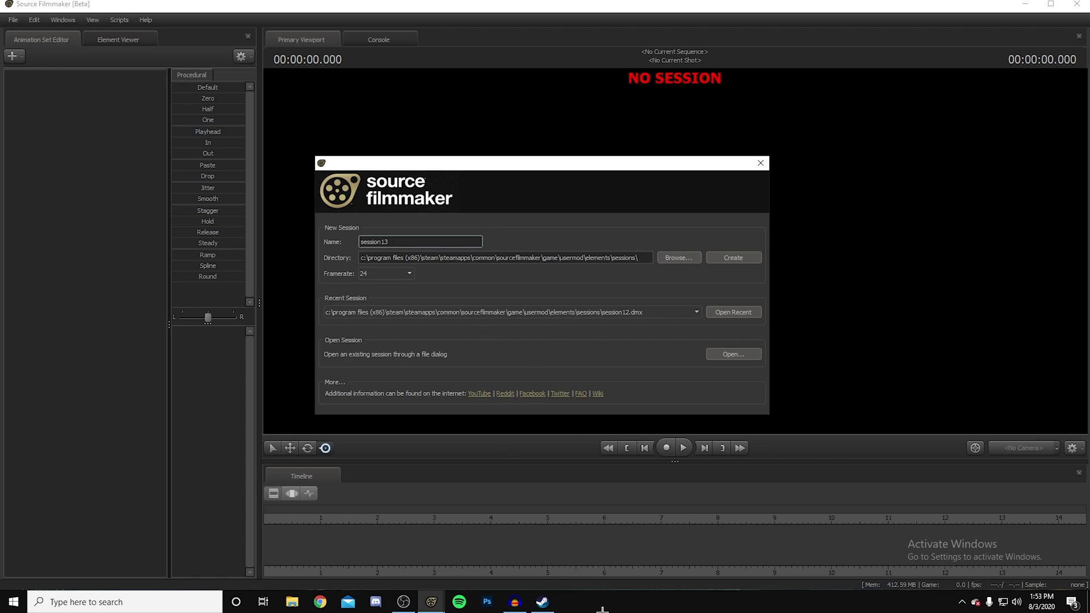
pyautogui.click(542, 602)
pyautogui.moveTo(642, 10); pyautogui.dragTo(642, 3)
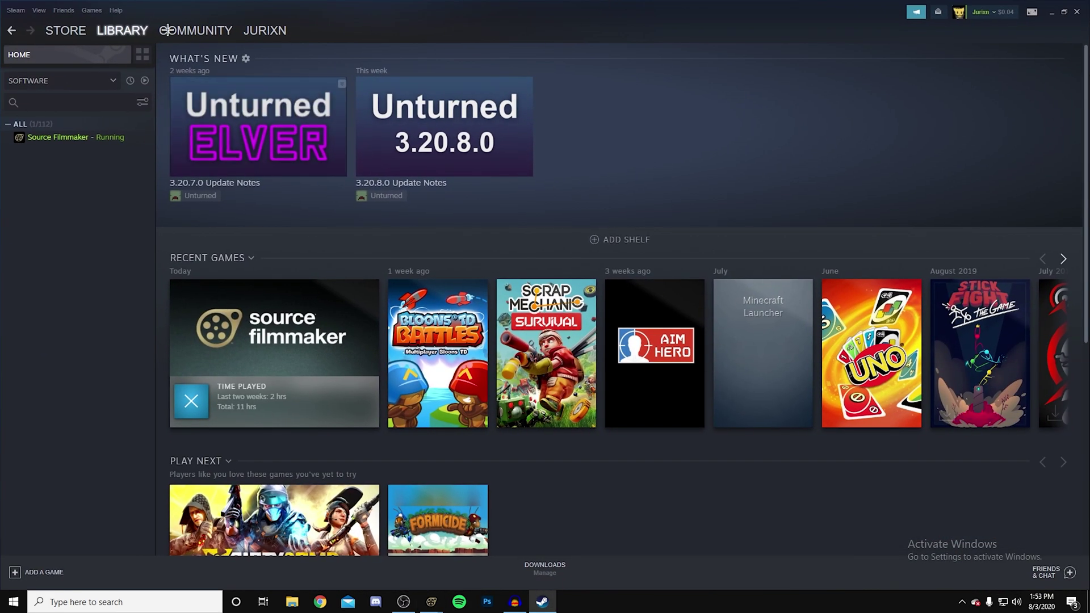
pyautogui.moveTo(193, 33)
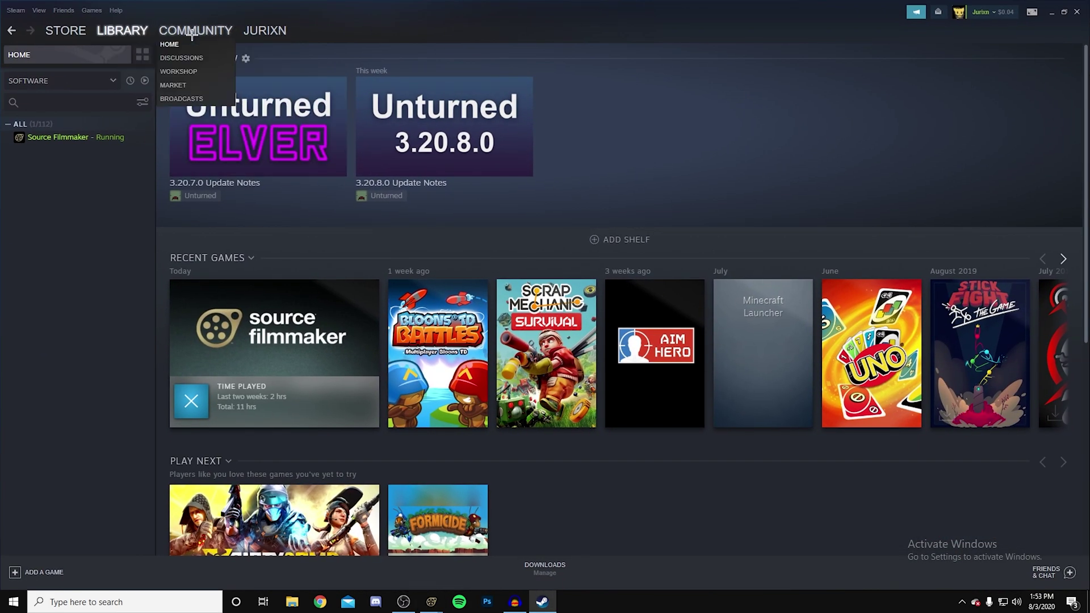
pyautogui.click(186, 70)
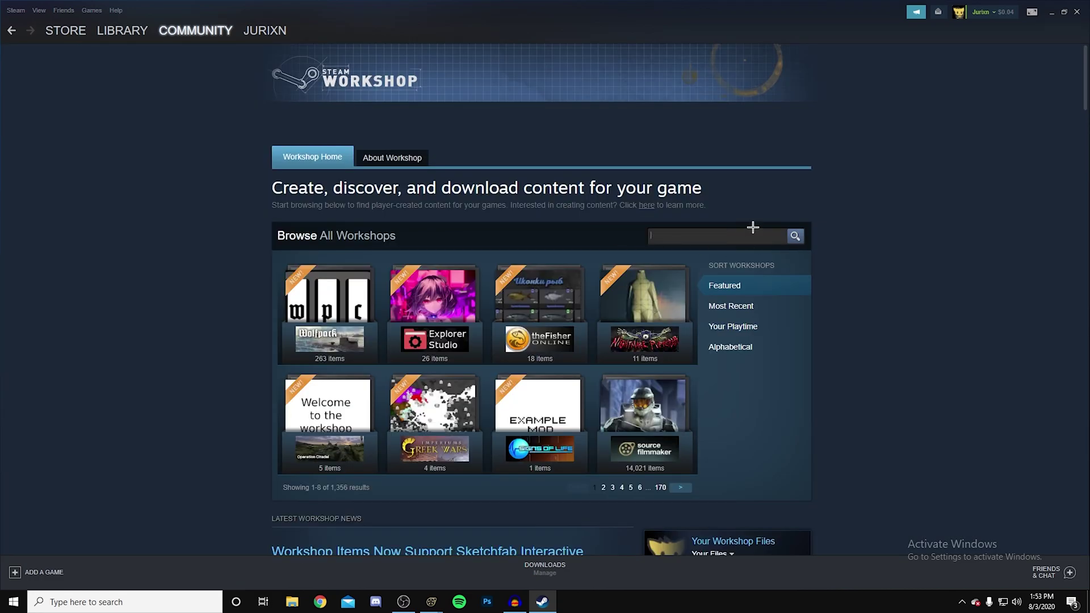
pyautogui.click(721, 239)
pyautogui.write('source')
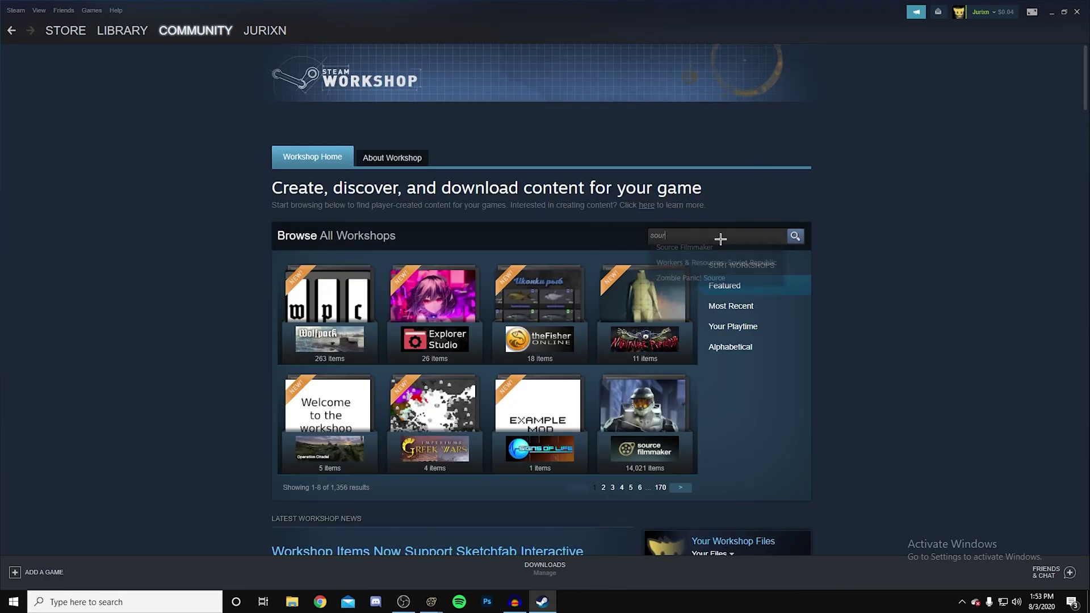
pyautogui.click(690, 248)
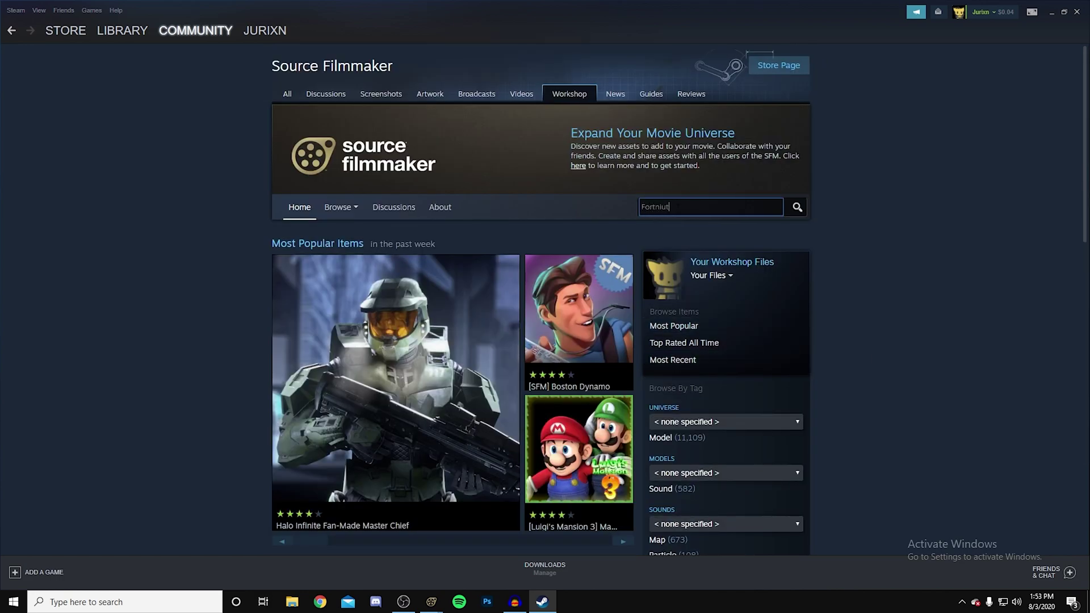
# Step: Search the Source Filmmaker workshop for "Fortnite" and sort the items by Most Popular
pyautogui.press('Return')
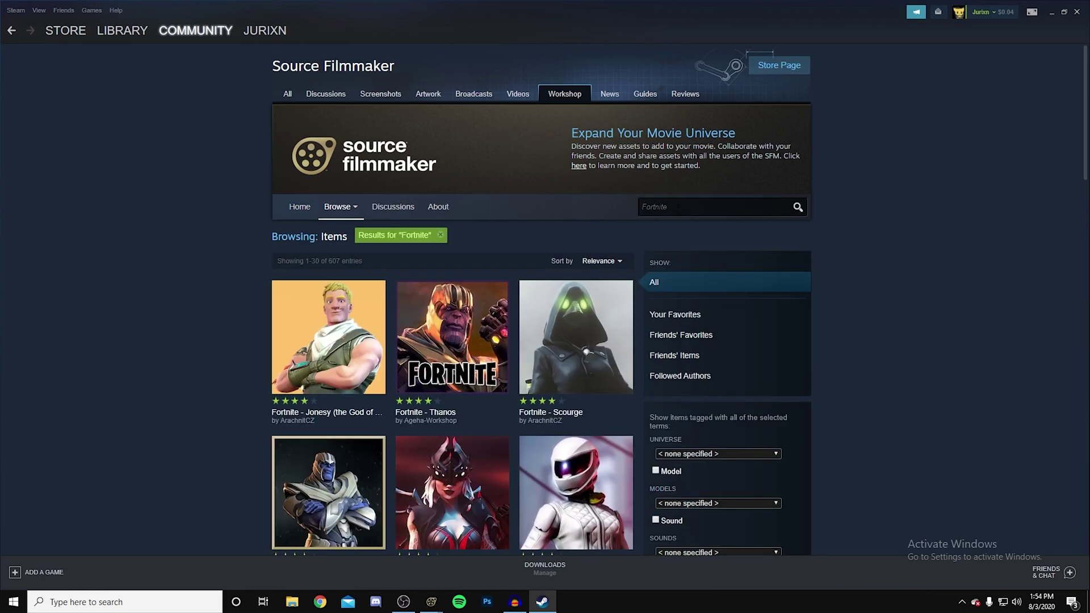
pyautogui.scroll(-5, 510, 261)
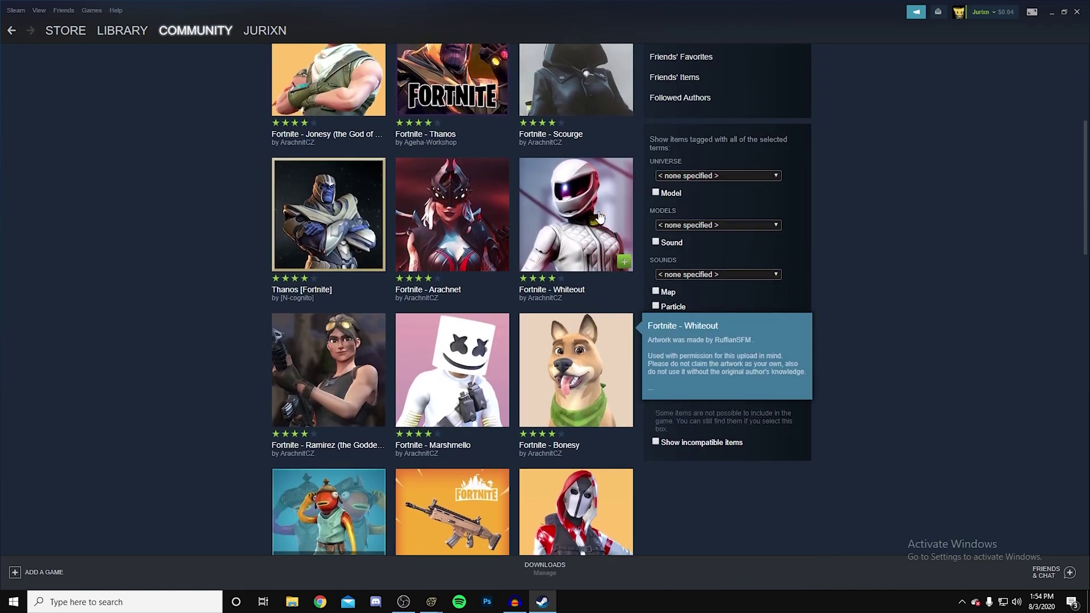
pyautogui.scroll(5, 509, 260)
pyautogui.click(602, 263)
pyautogui.click(604, 276)
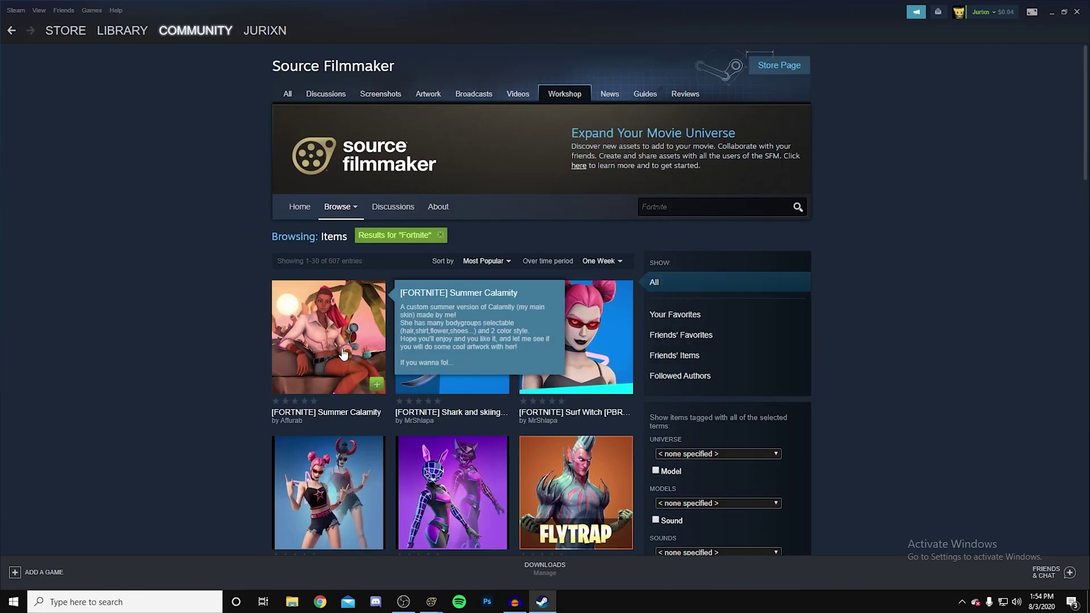
# Step: Open the "[FORTNITE] Summer Calamity" workshop item and subscribe to it
pyautogui.moveTo(600, 345)
pyautogui.scroll(-1, 585, 397)
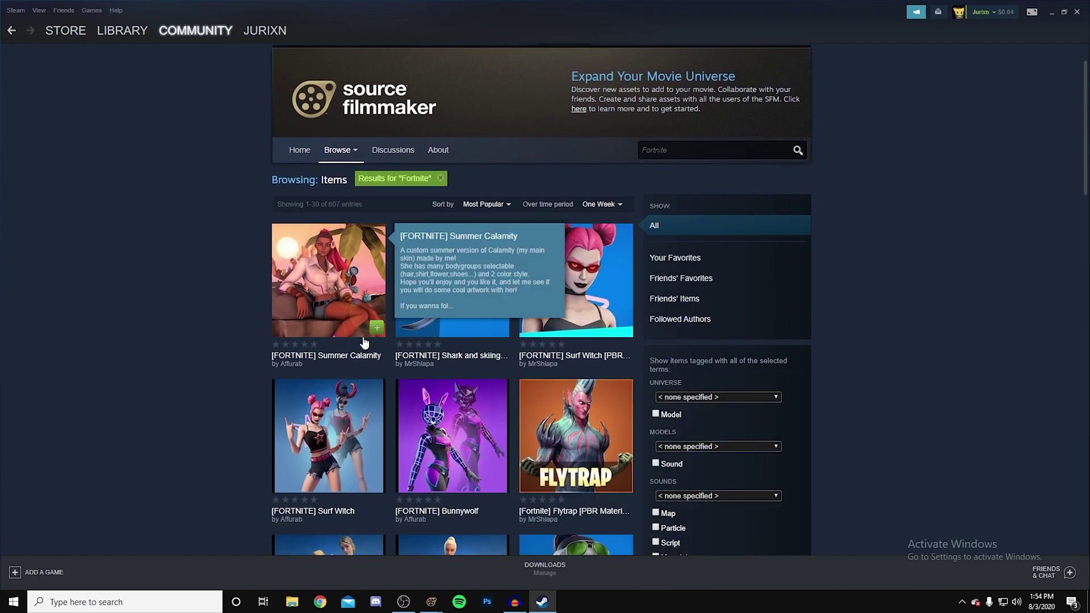
pyautogui.moveTo(451, 429)
pyautogui.click(328, 280)
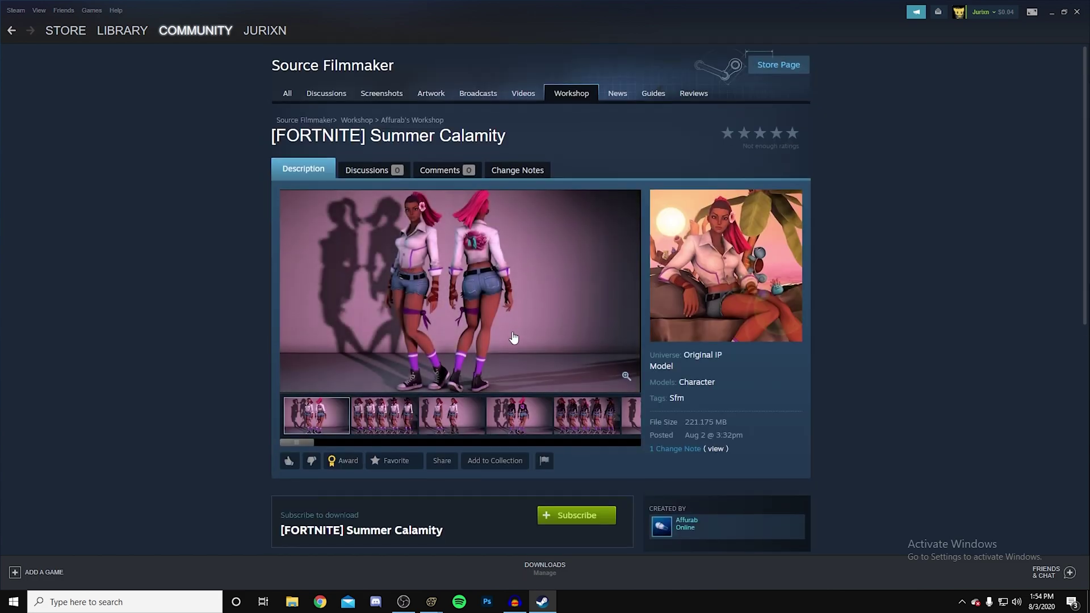
pyautogui.scroll(-3, 511, 341)
pyautogui.click(568, 356)
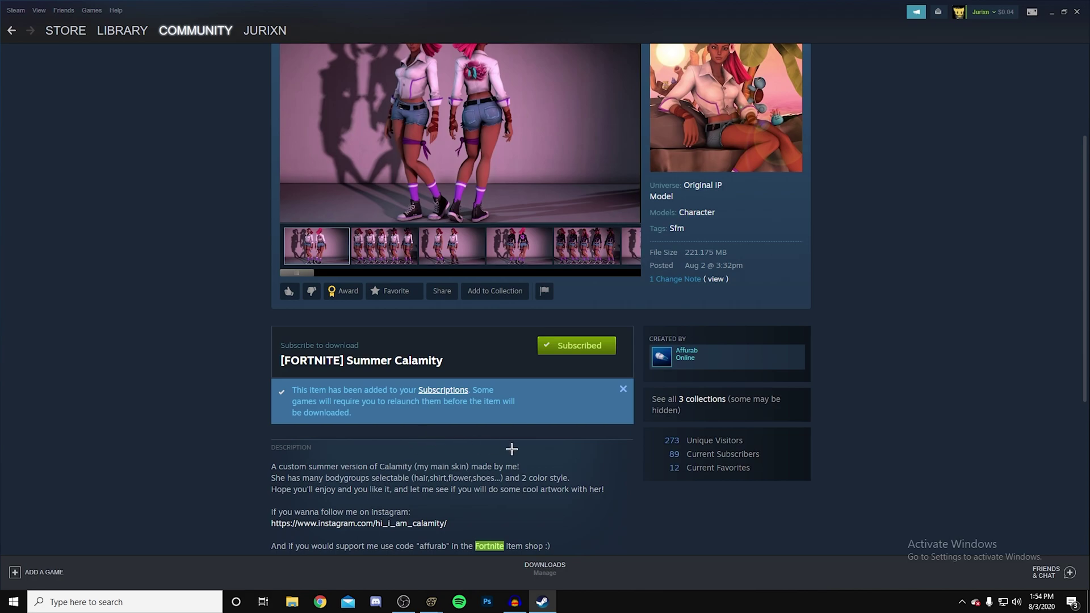
# Step: Search the Source Filmmaker workshop for "GreenScreen", check the Green Screen Rooms (Colorable) item, and close Steam
pyautogui.scroll(-5, 511, 450)
pyautogui.scroll(8, 449, 301)
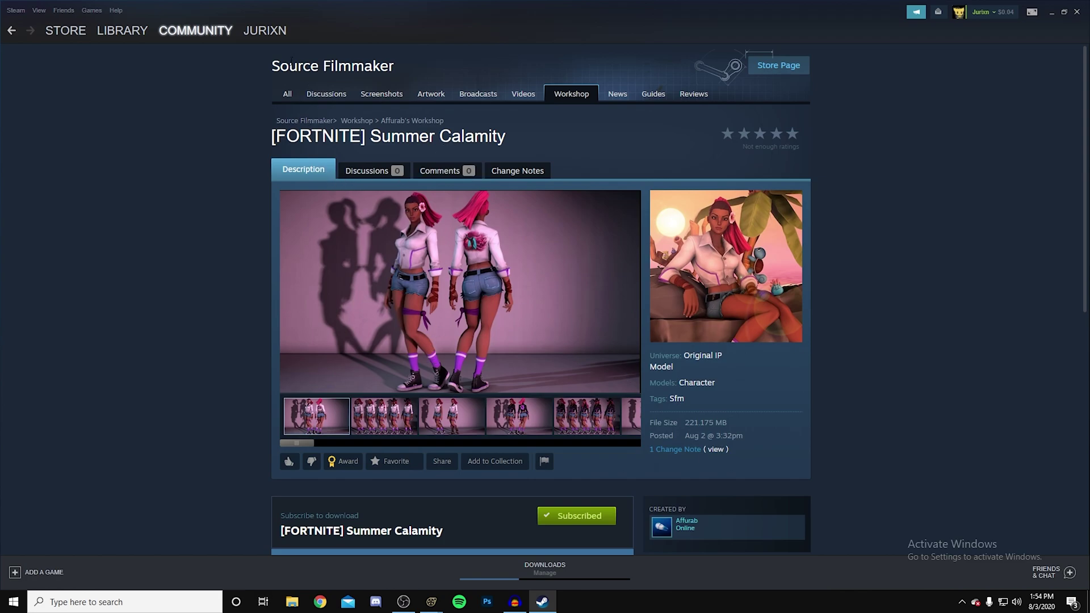
pyautogui.click(564, 97)
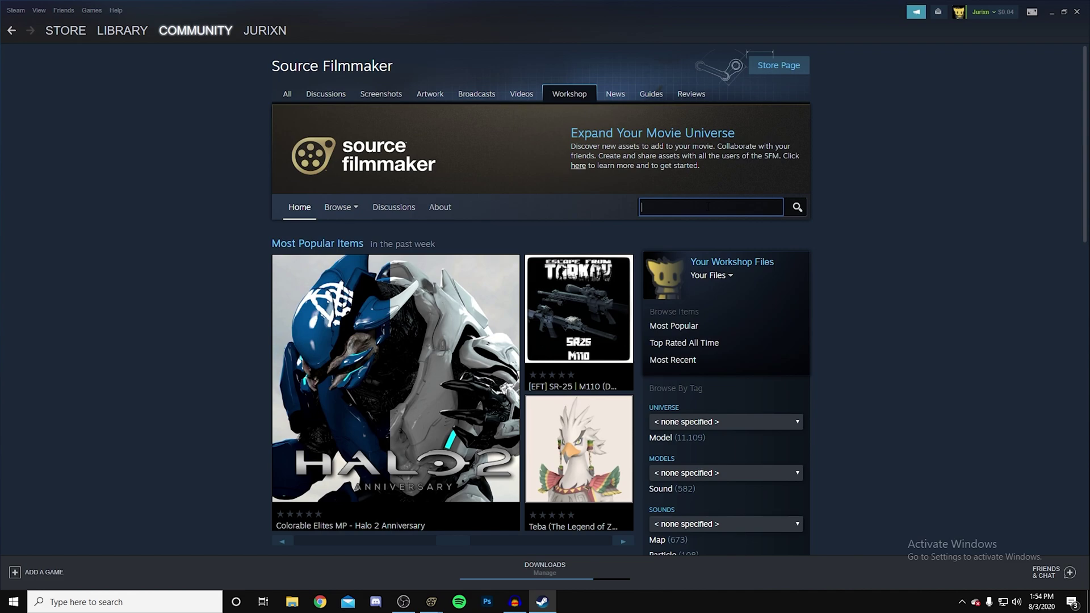
pyautogui.write('GreenScreen')
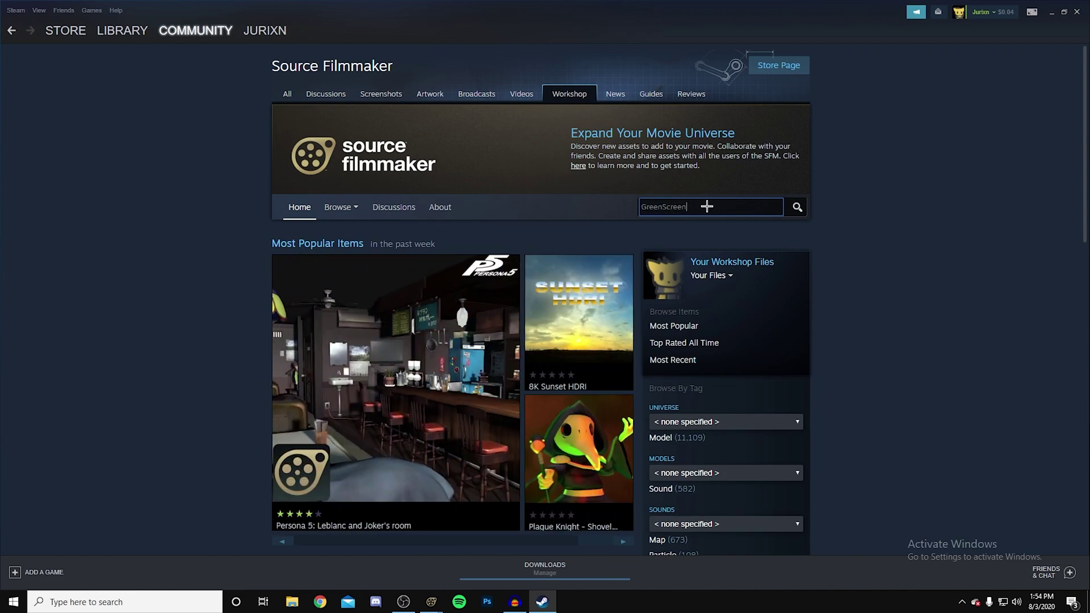
pyautogui.press('Return')
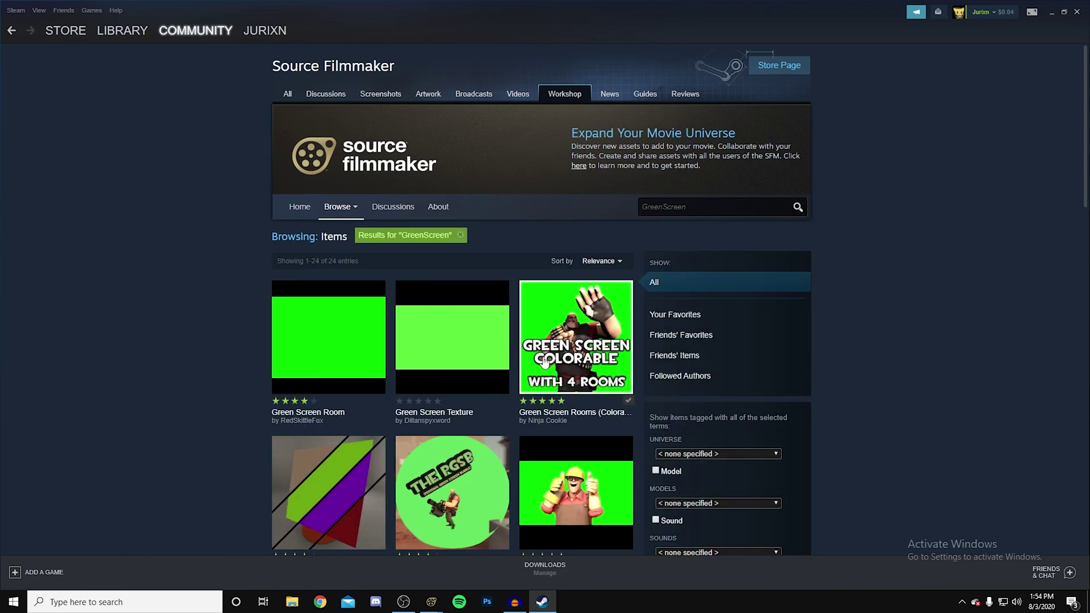
pyautogui.moveTo(466, 344)
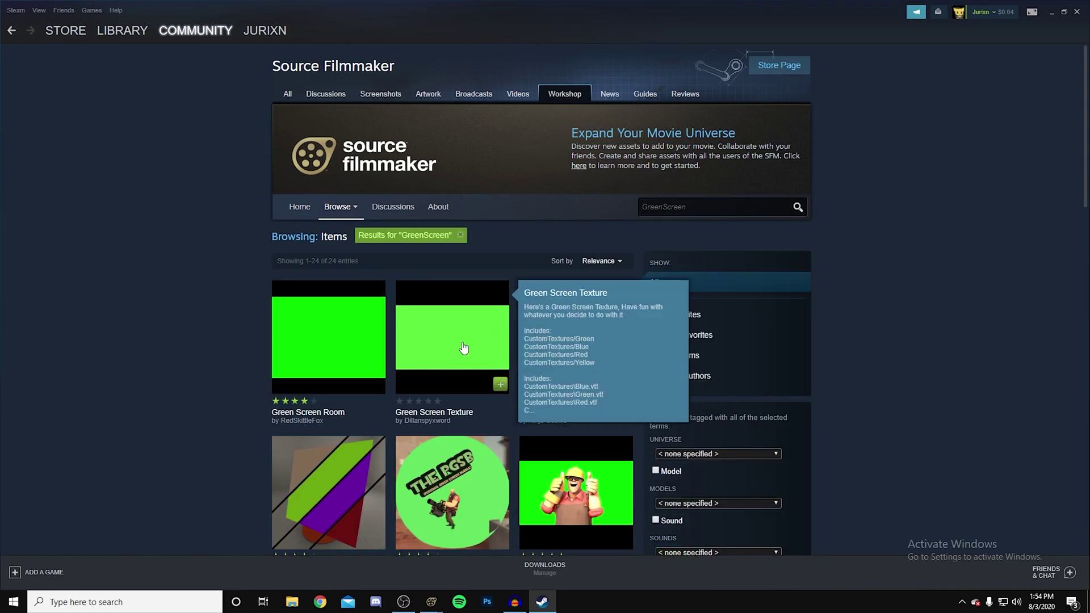
pyautogui.moveTo(585, 332)
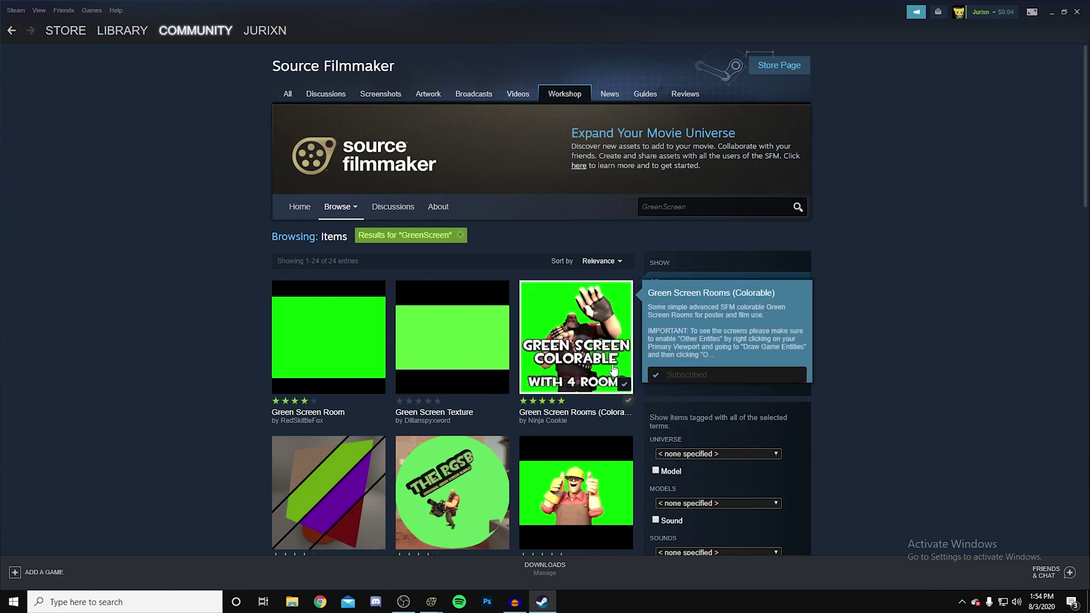
pyautogui.click(563, 325)
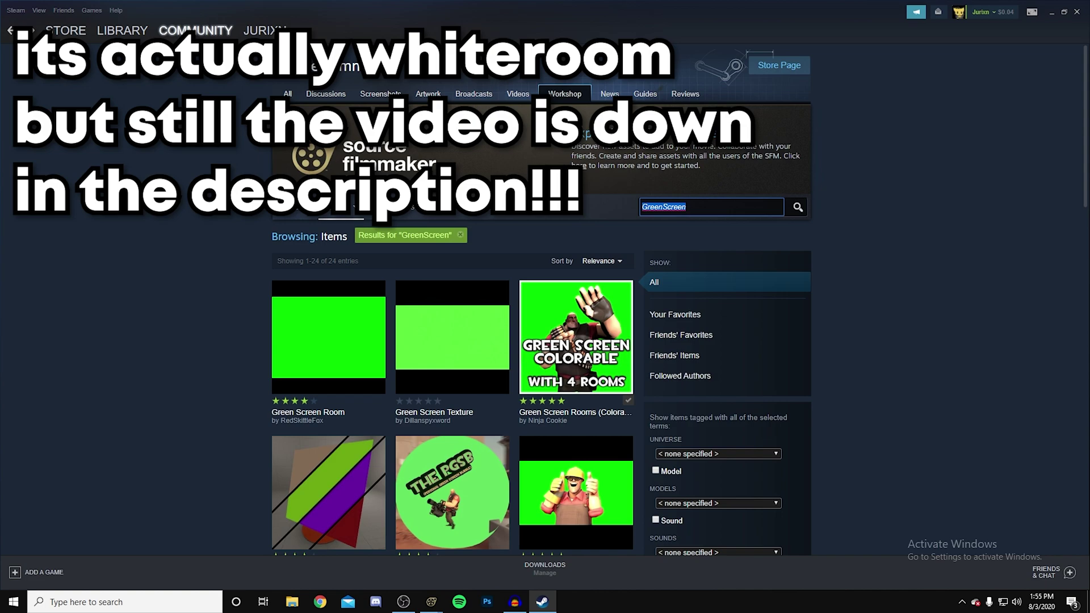
pyautogui.click(1072, 11)
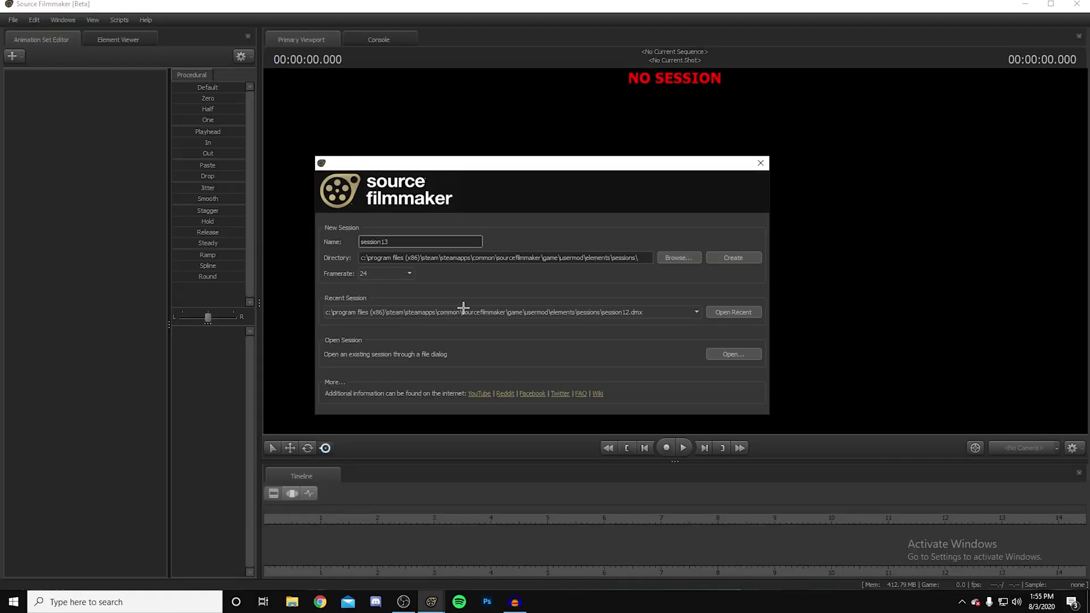
# Step: Create the session session13 at a framerate of 24 and accept downloading the queued workshop files
pyautogui.click(387, 274)
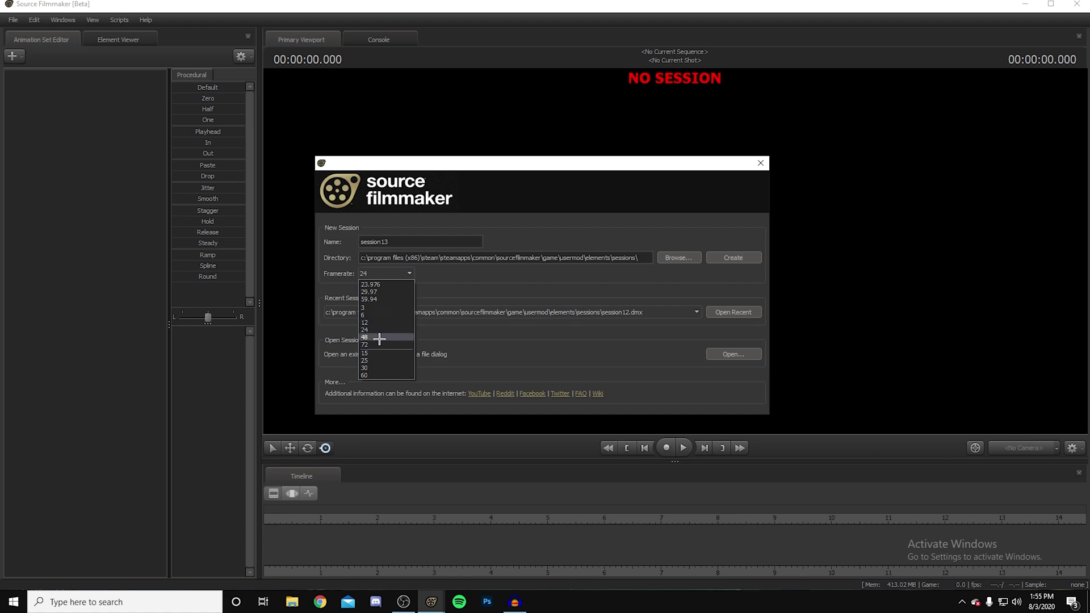
pyautogui.click(421, 280)
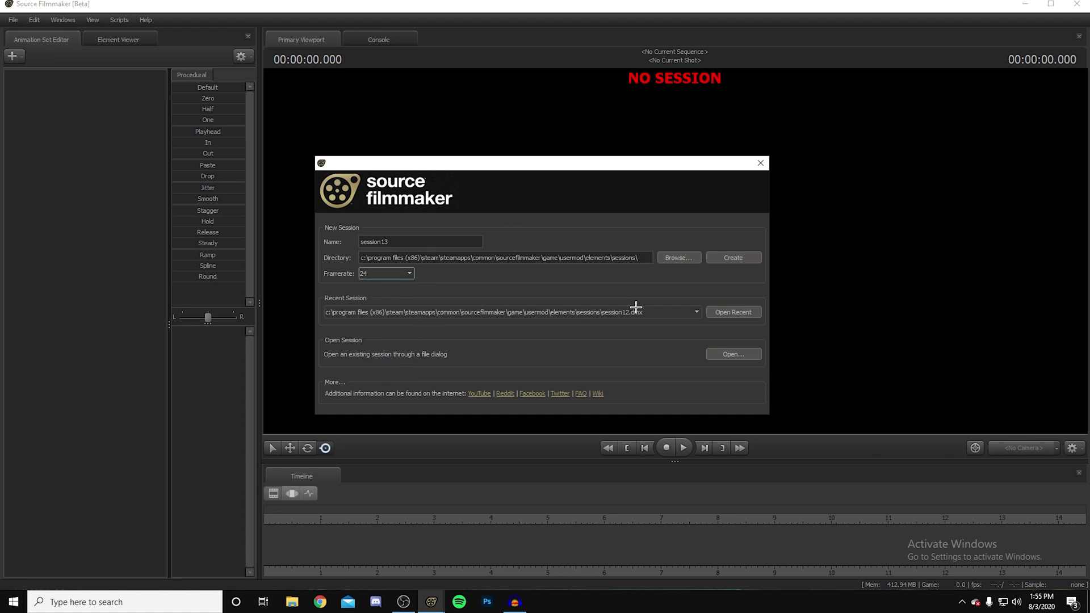
pyautogui.click(743, 259)
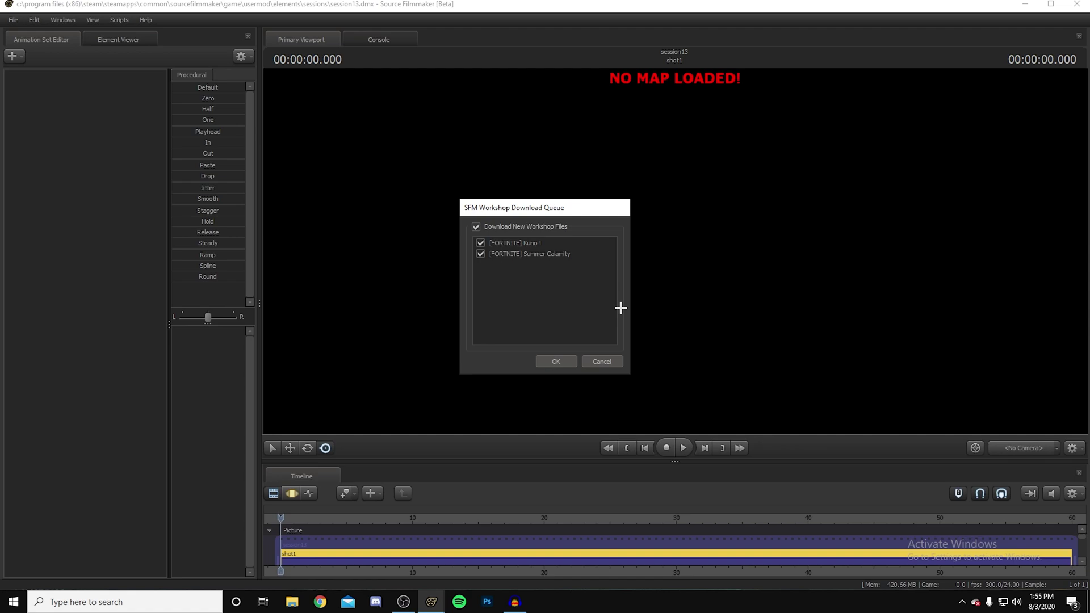
pyautogui.click(556, 361)
# Step: Load the whiteroom (1).bsp map into the session, filtering the map list by "white"
pyautogui.rightClick(451, 322)
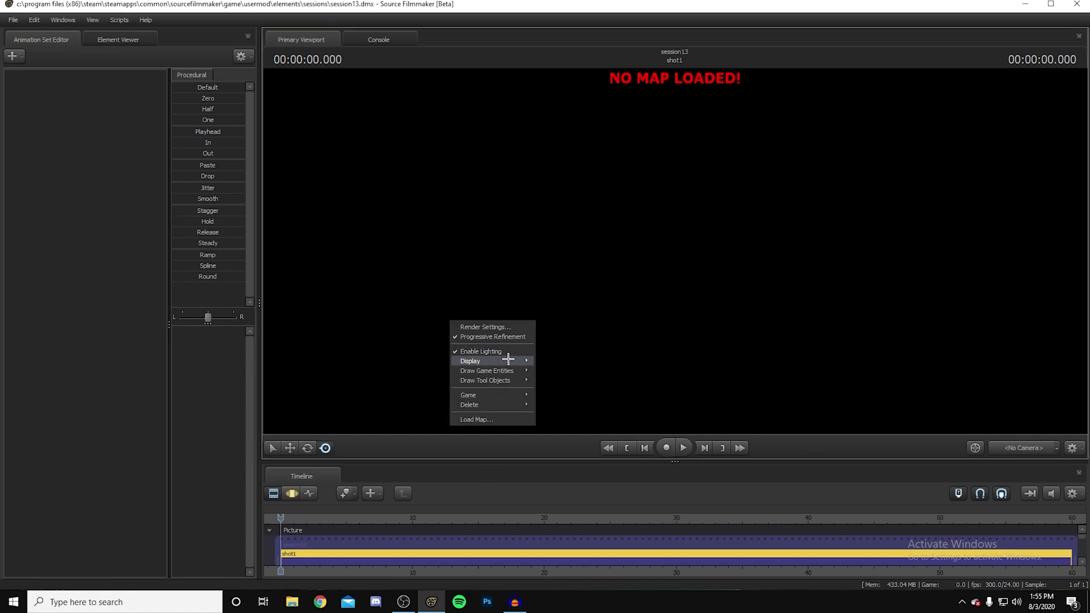
pyautogui.rightClick(396, 291)
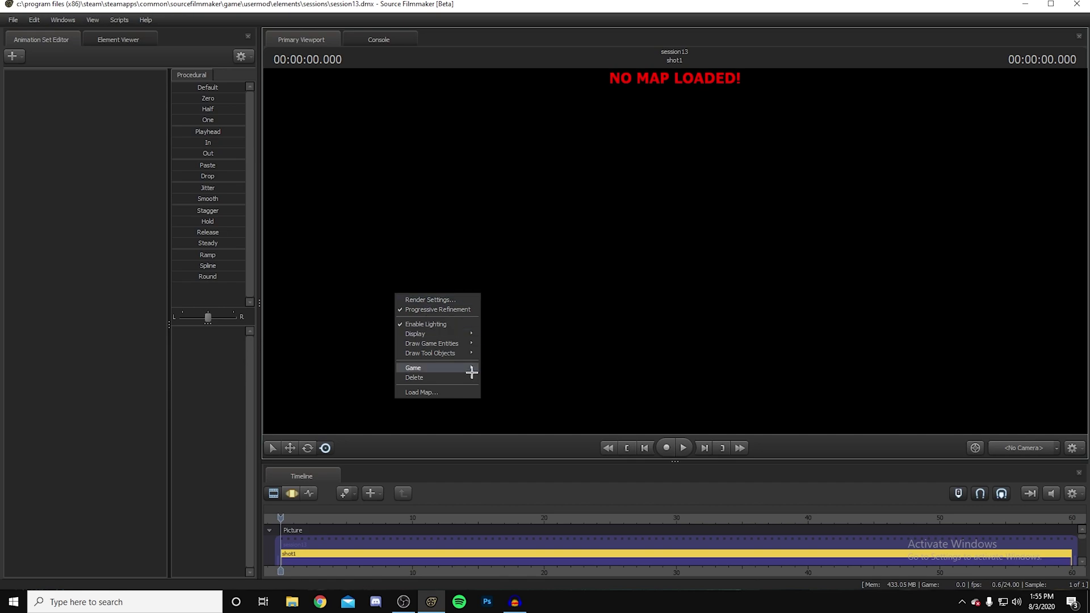
pyautogui.click(426, 389)
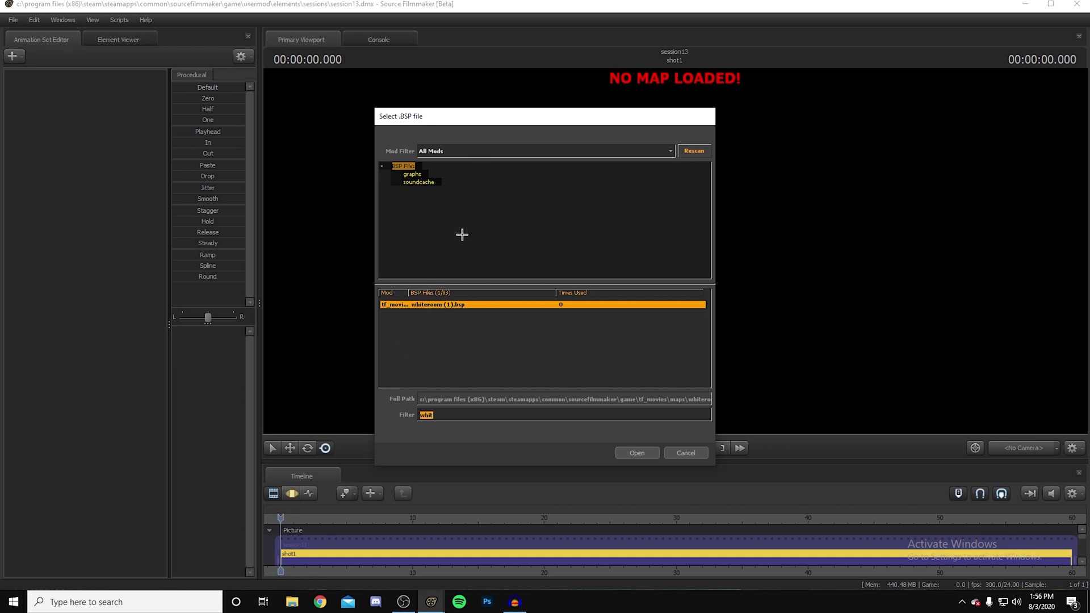
pyautogui.click(441, 414)
pyautogui.press('BackSpace')
pyautogui.press('BackSpace')
pyautogui.press('BackSpace')
pyautogui.press('BackSpace')
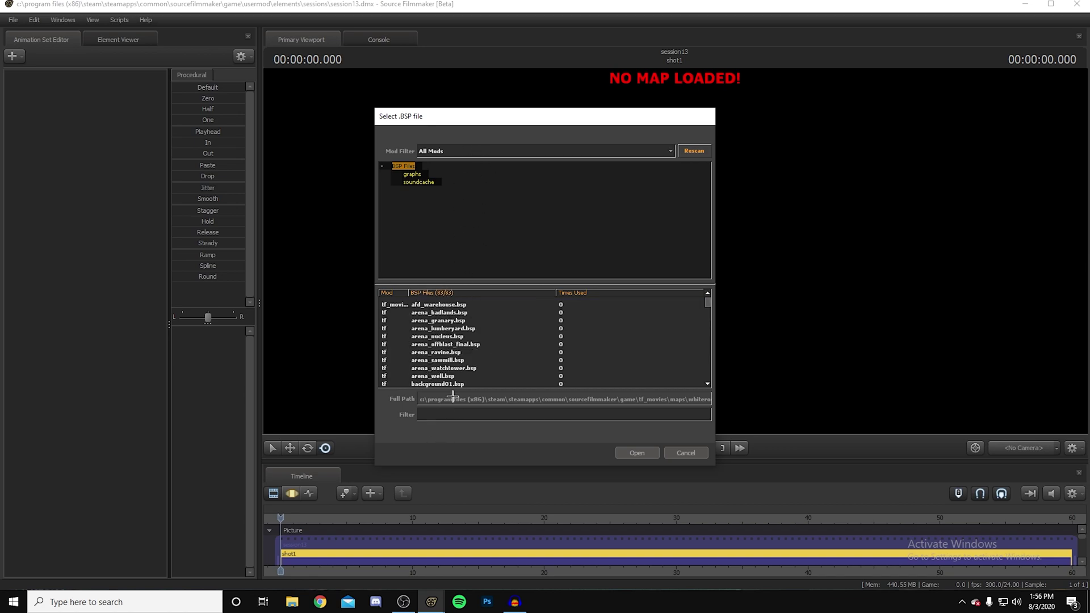
pyautogui.write('white')
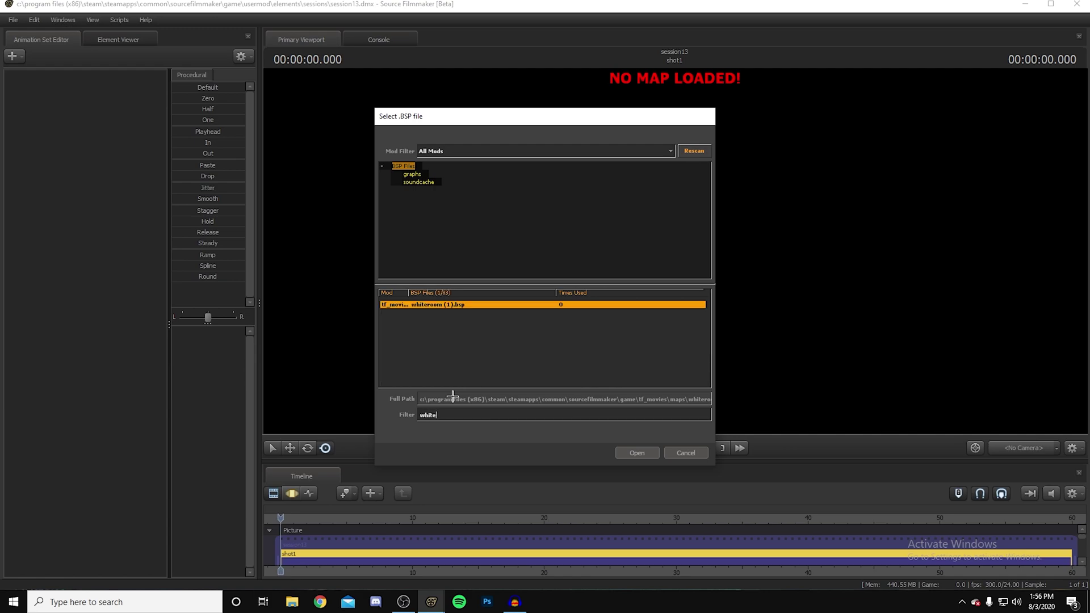
pyautogui.doubleClick(457, 303)
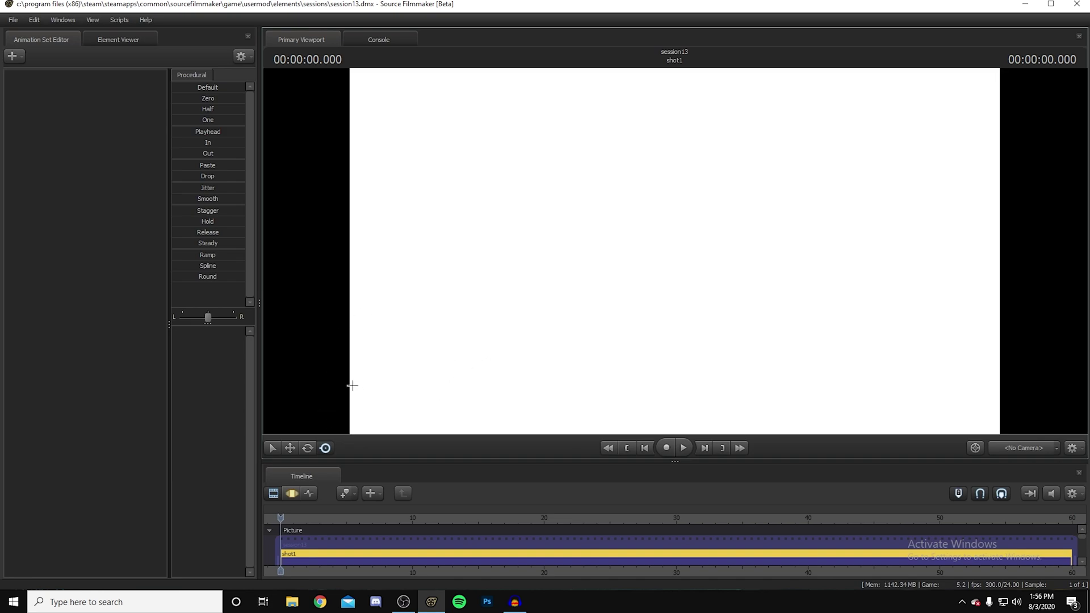
# Step: Create an animation set for the hl2 green_plane model, with the mod filter on All Mods and the filter text "green"
pyautogui.rightClick(104, 209)
pyautogui.rightClick(85, 177)
pyautogui.click(112, 150)
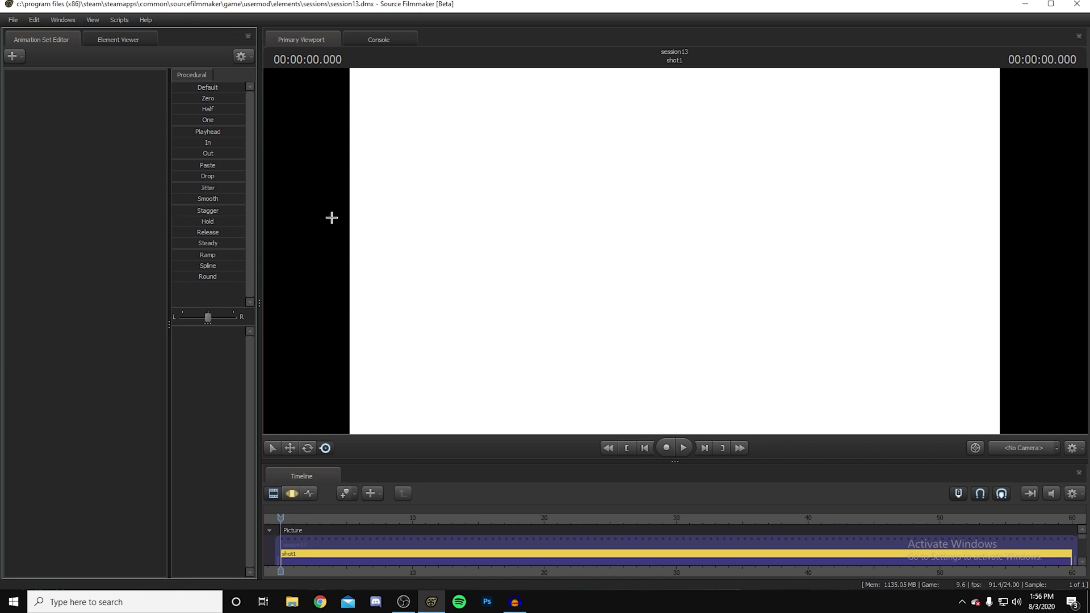
pyautogui.rightClick(104, 208)
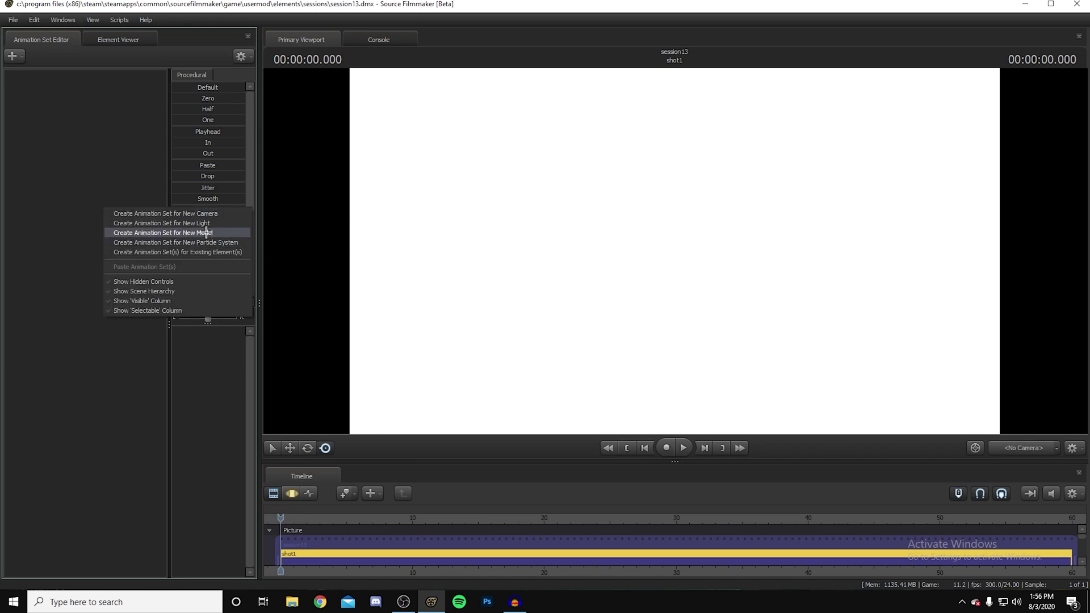
pyautogui.click(219, 233)
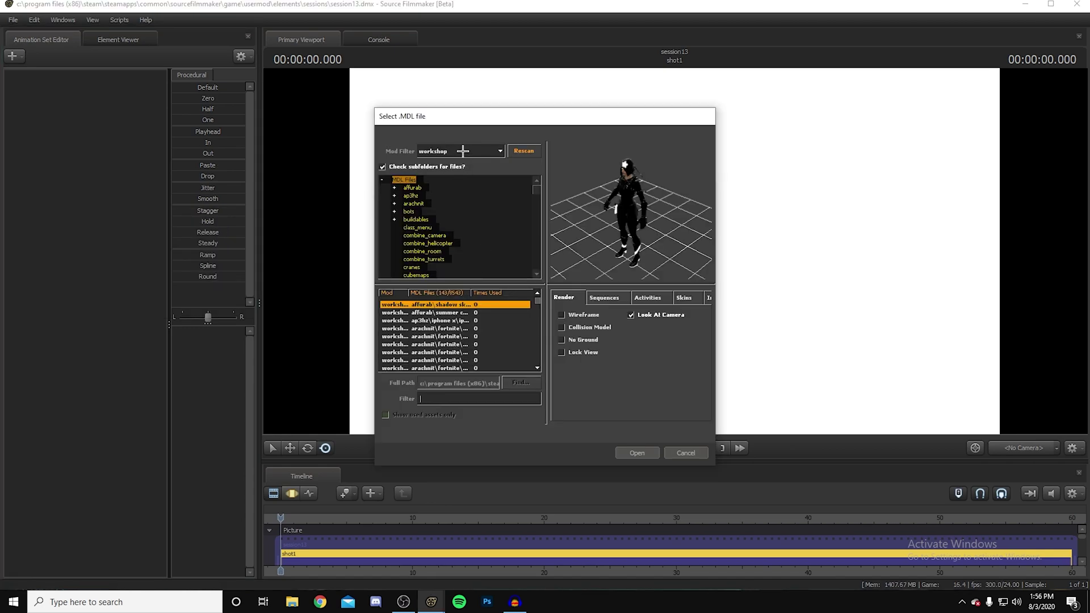
pyautogui.click(461, 151)
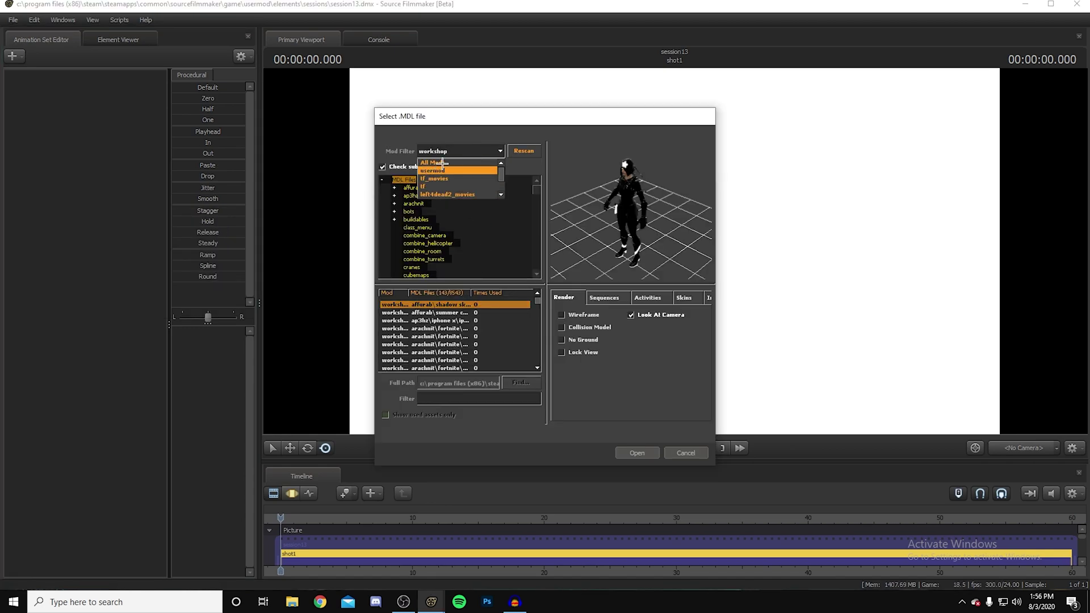
pyautogui.click(433, 163)
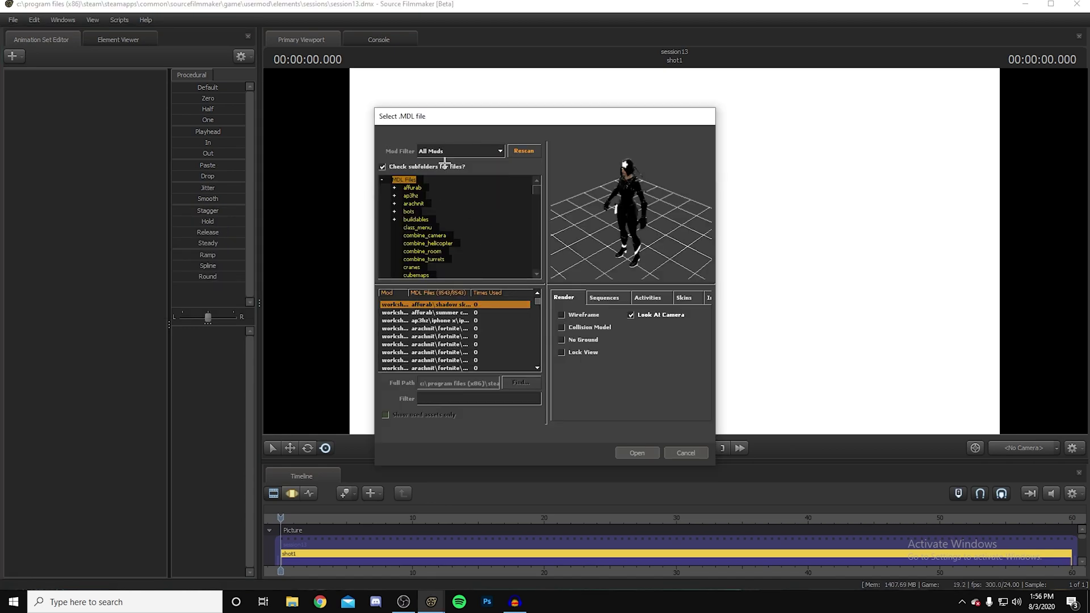
pyautogui.click(448, 398)
pyautogui.write('green')
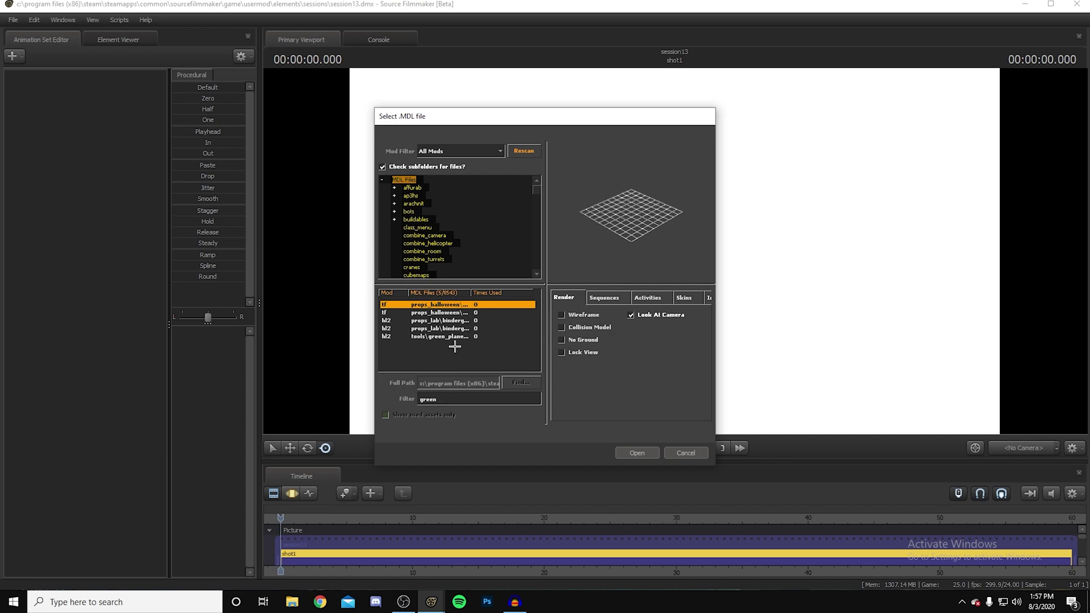
pyautogui.click(445, 337)
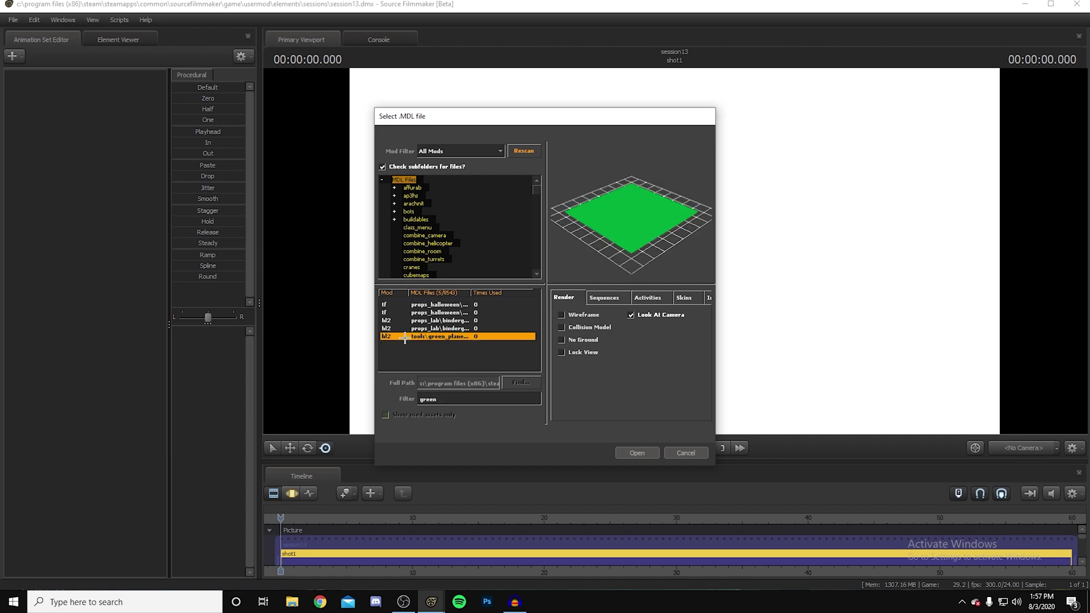
pyautogui.doubleClick(433, 337)
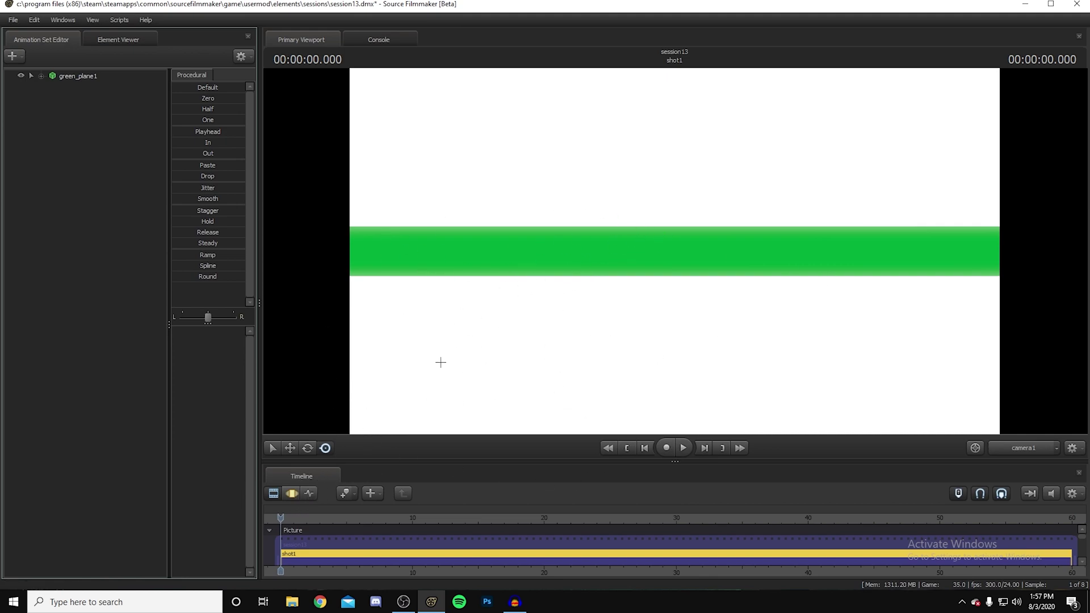
# Step: Rotate the green plane's static_prop control in the Motion Editor until the plane stands upright facing the camera
pyautogui.click(292, 493)
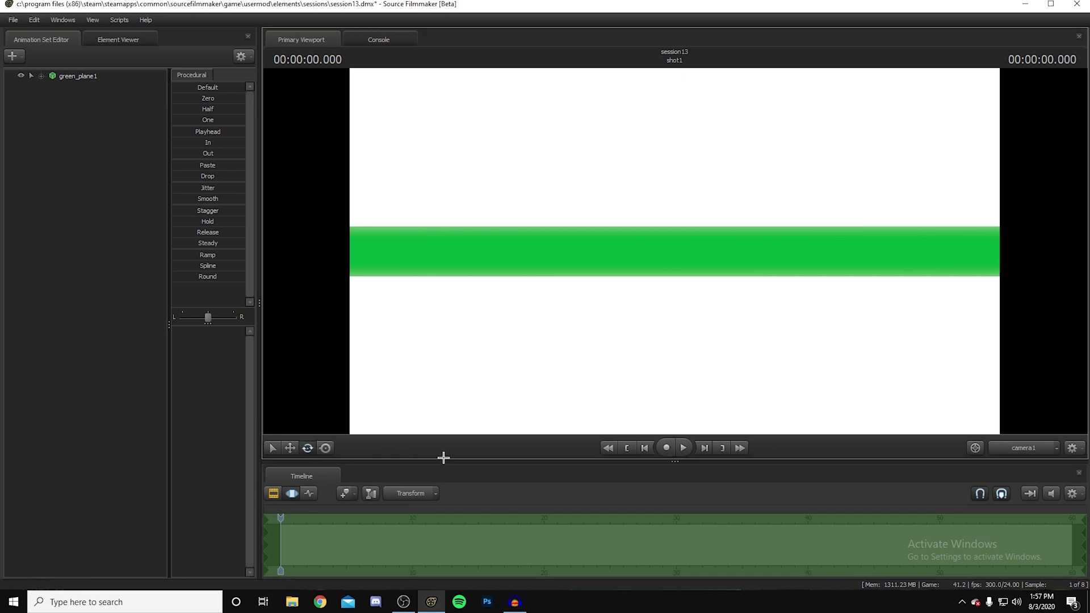
pyautogui.keyDown('ctrl'); pyautogui.click(675, 261); pyautogui.keyUp('ctrl')
pyautogui.moveTo(674, 236); pyautogui.dragTo(676, 287)
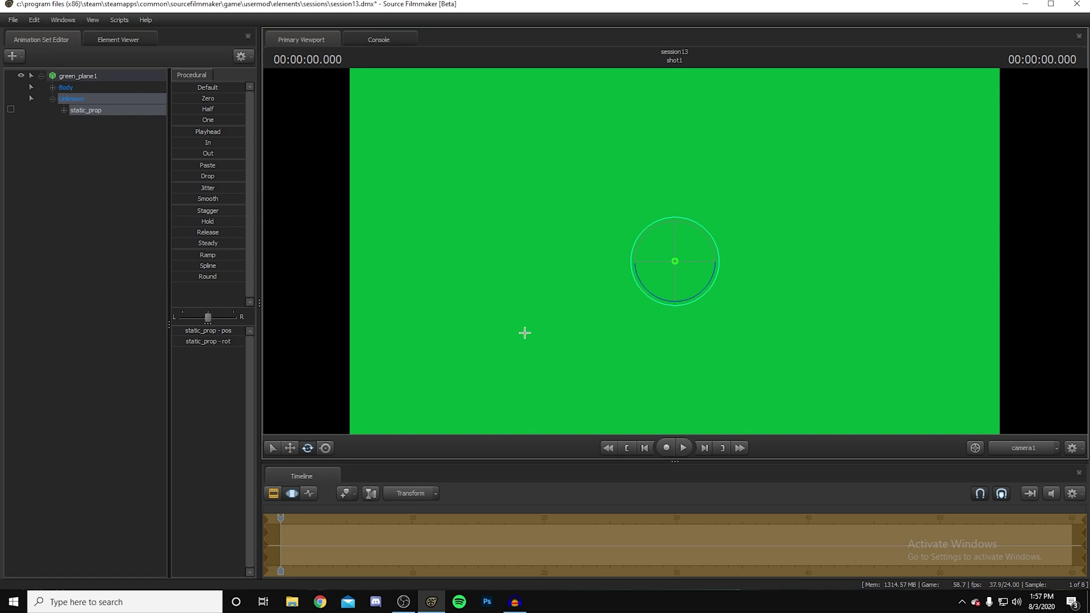
pyautogui.press('w')
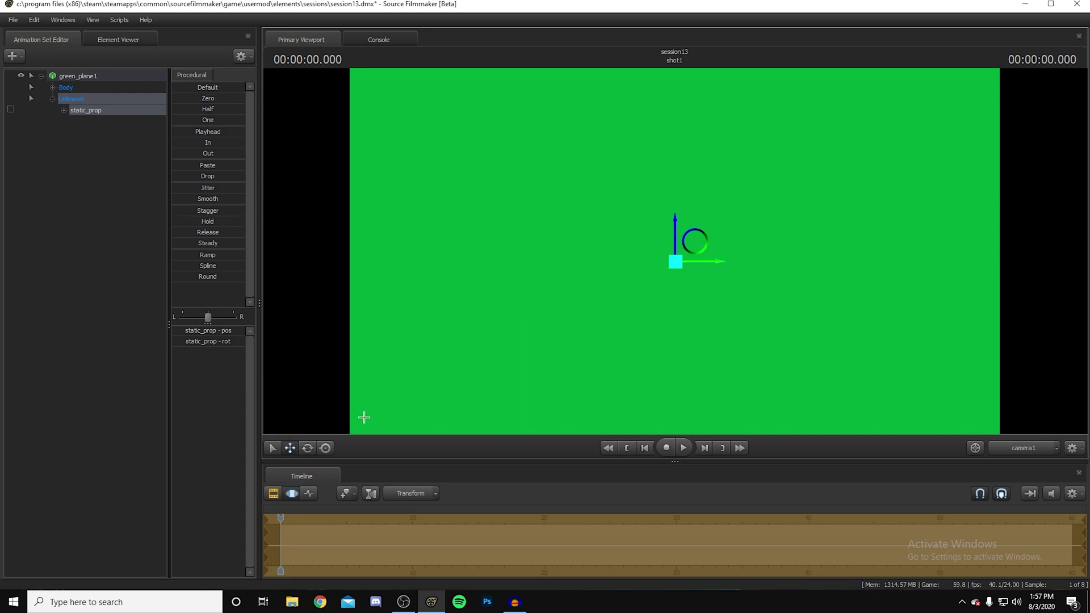
pyautogui.click(87, 142)
# Step: Fly the camera back and around to examine the upright green plane and frame all of it
pyautogui.press('s')
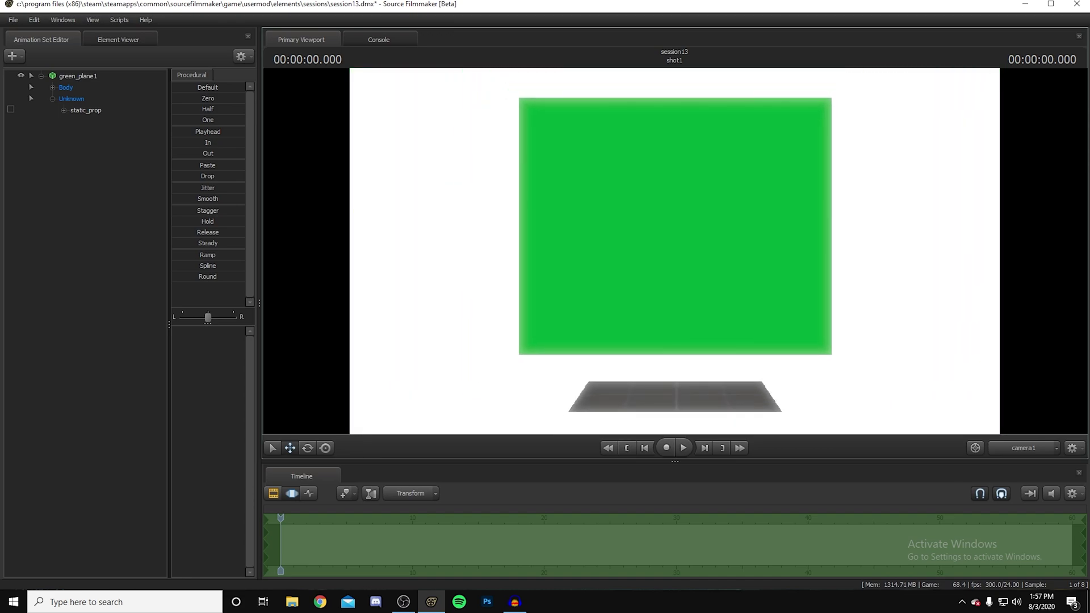
pyautogui.scroll(5, 675, 251)
pyautogui.press('a')
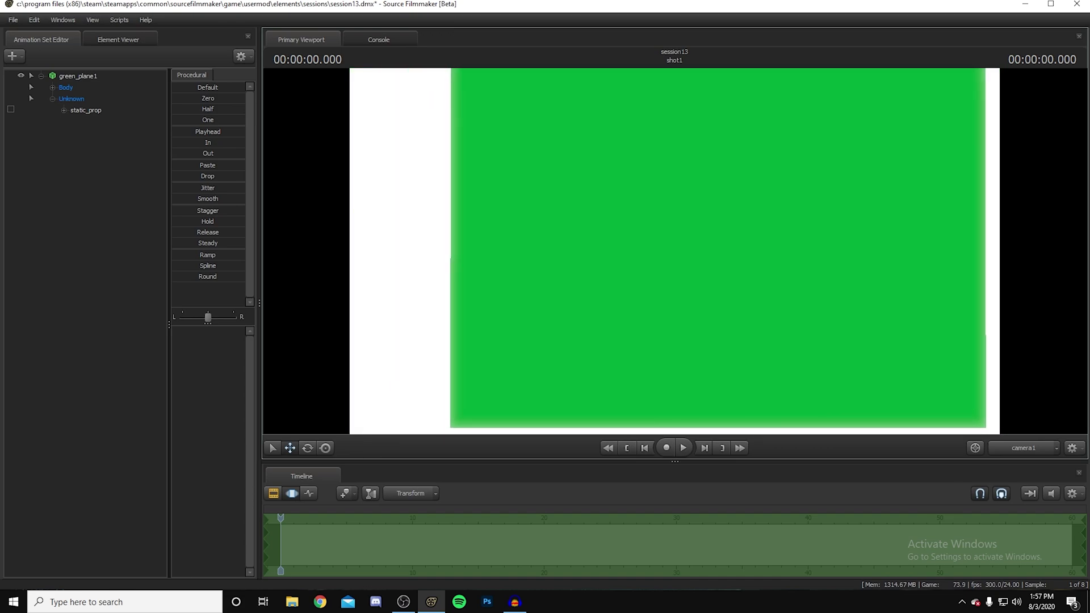
pyautogui.press('d')
pyautogui.press('d')
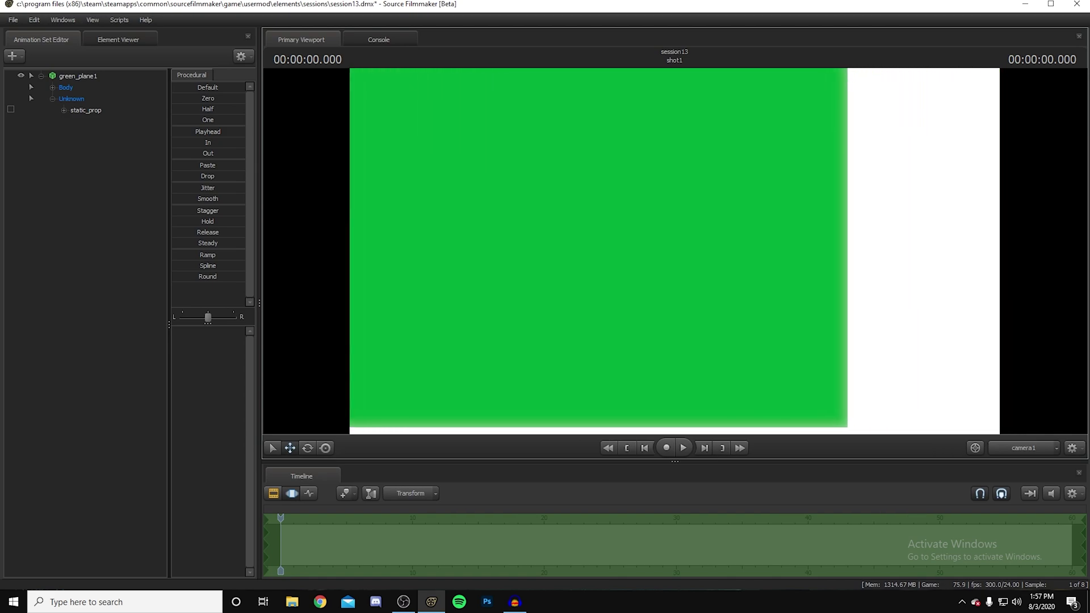
pyautogui.press('w')
pyautogui.press('s')
pyautogui.press('w')
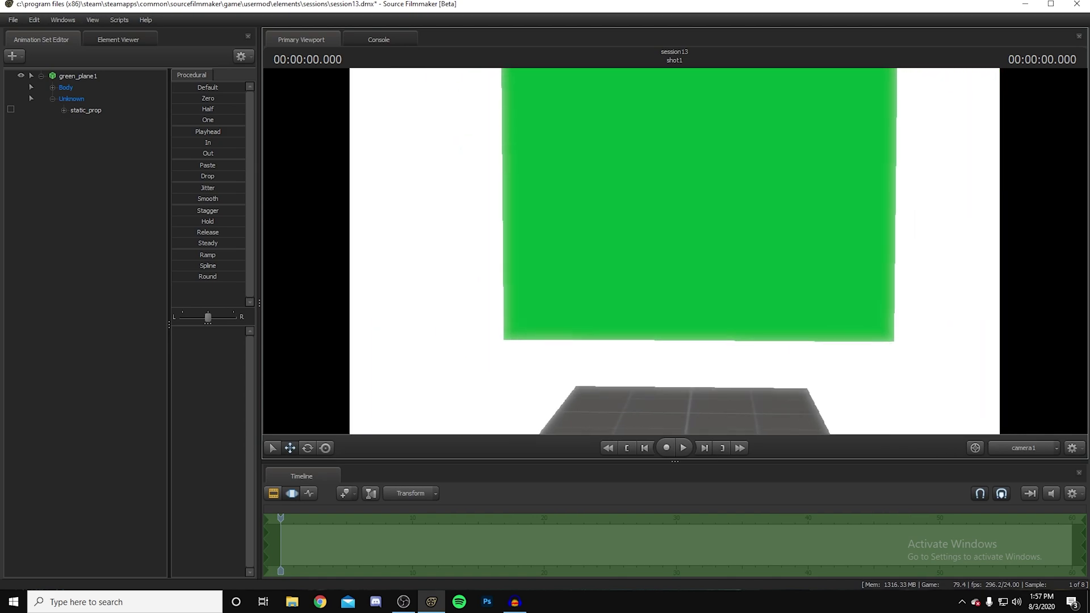
pyautogui.press('w')
pyautogui.press('d')
pyautogui.press('s')
pyautogui.press('w')
pyautogui.press('a')
pyautogui.press('d')
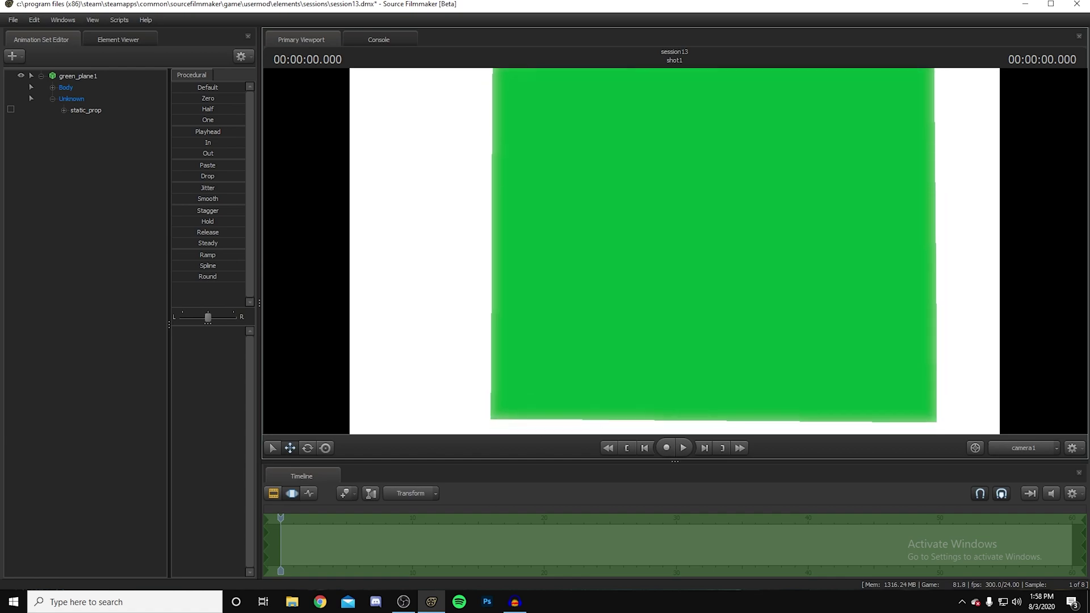
pyautogui.press('s')
pyautogui.moveTo(679, 253); pyautogui.dragTo(671, 254, button='middle')
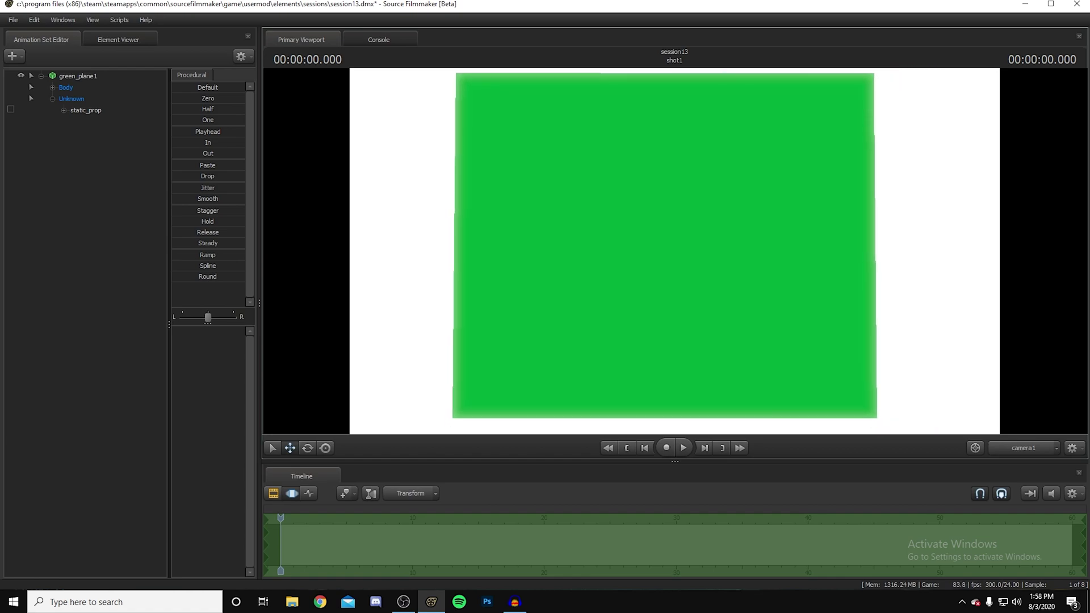
# Step: Add a scale control to green_plane1 and raise its rootTransform_scale until the plane fills the camera view
pyautogui.click(39, 76)
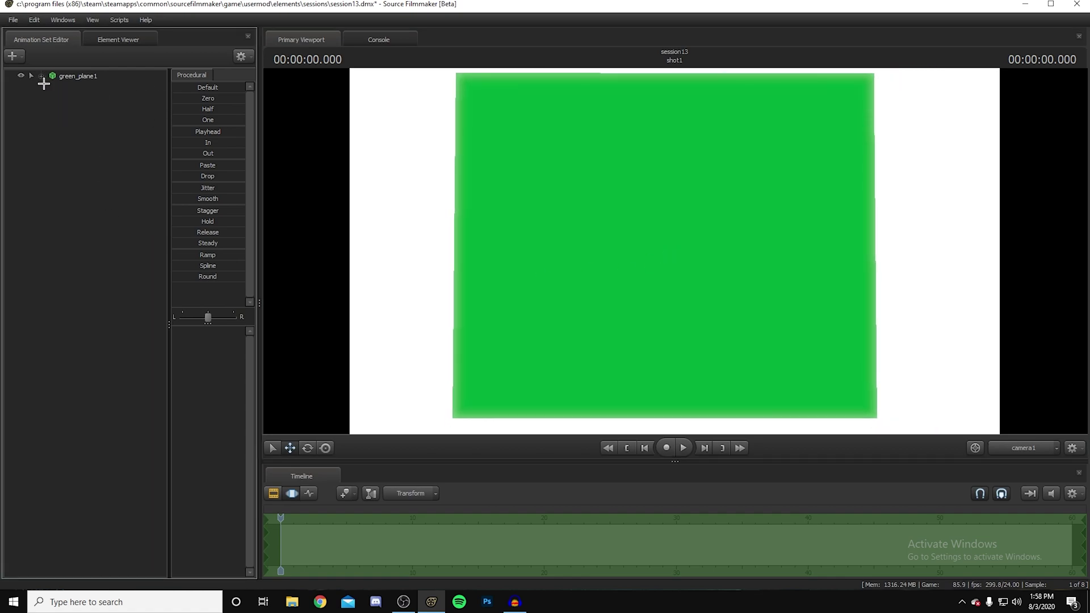
pyautogui.click(96, 76)
pyautogui.rightClick(126, 80)
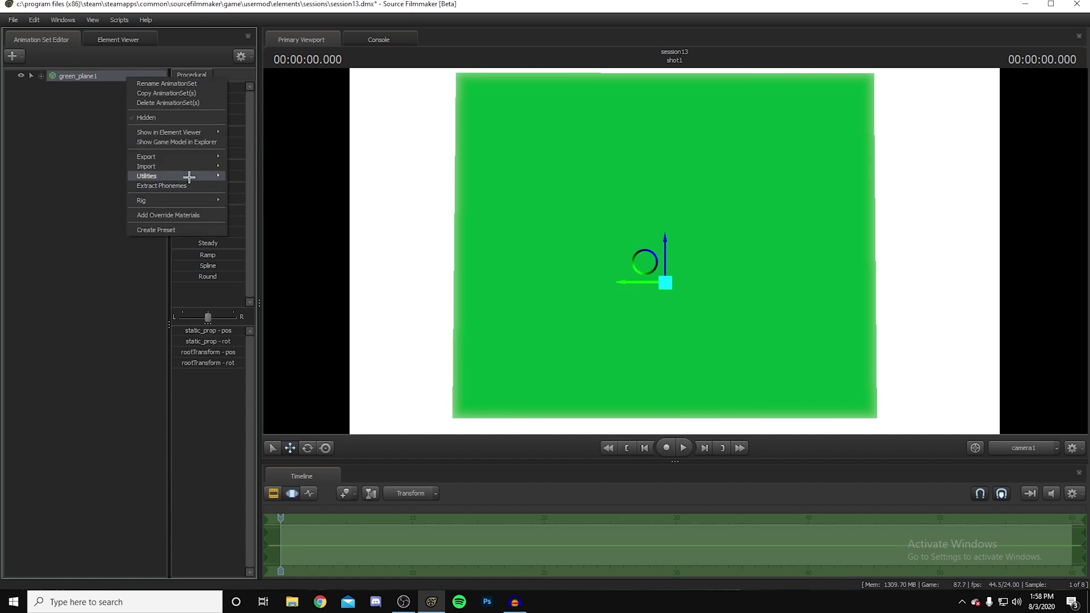
pyautogui.moveTo(185, 177)
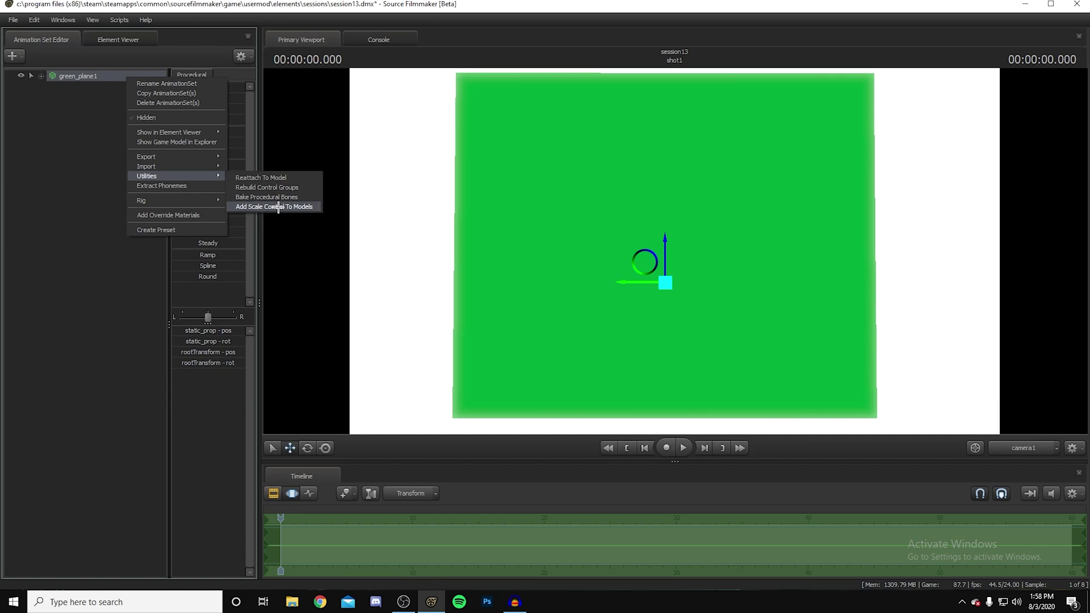
pyautogui.click(278, 207)
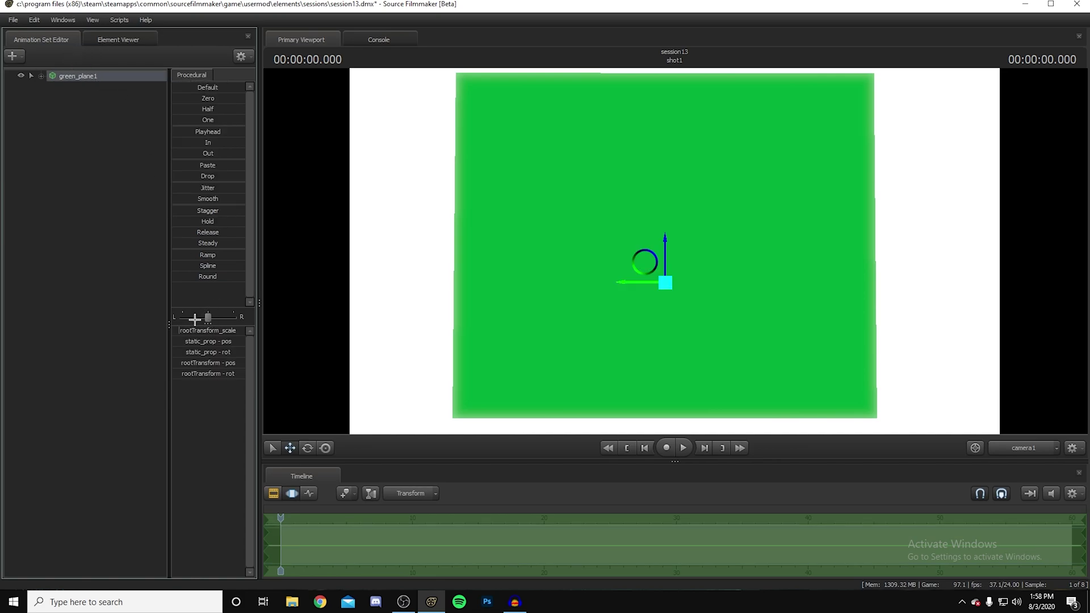
pyautogui.moveTo(182, 330); pyautogui.dragTo(198, 330)
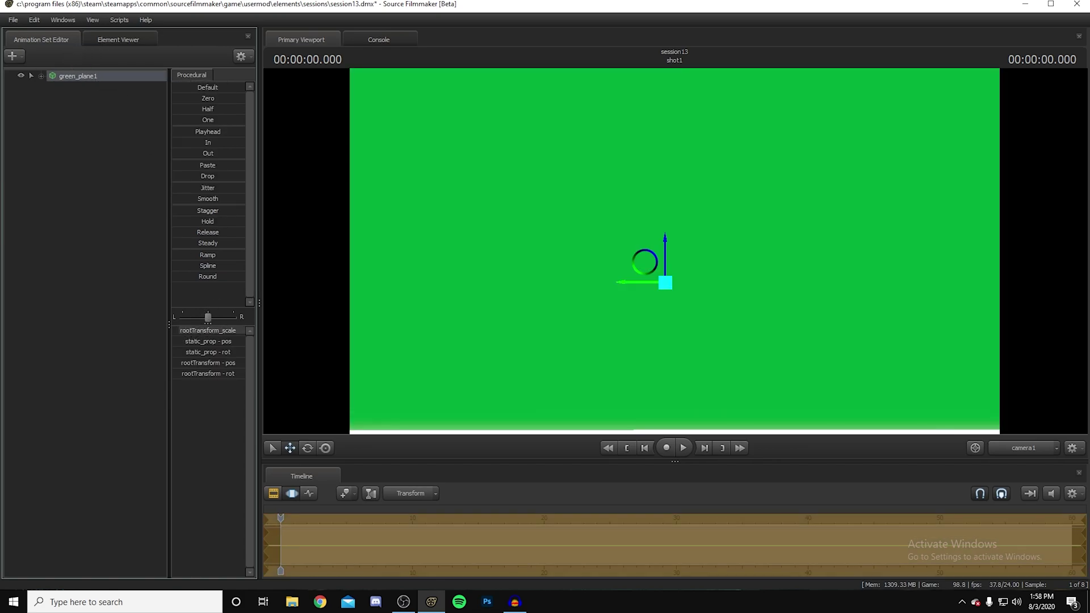
pyautogui.moveTo(666, 316); pyautogui.dragTo(360, 318)
pyautogui.click(101, 291)
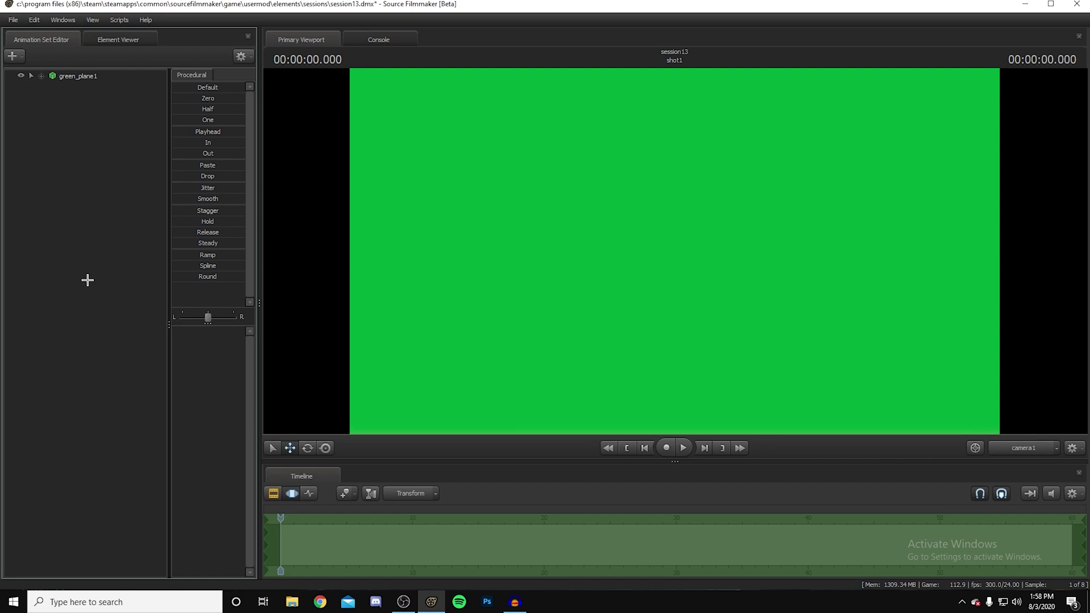
# Step: Create an animation set for the Fortnite siren model, with the mod filter on workshop
pyautogui.rightClick(106, 189)
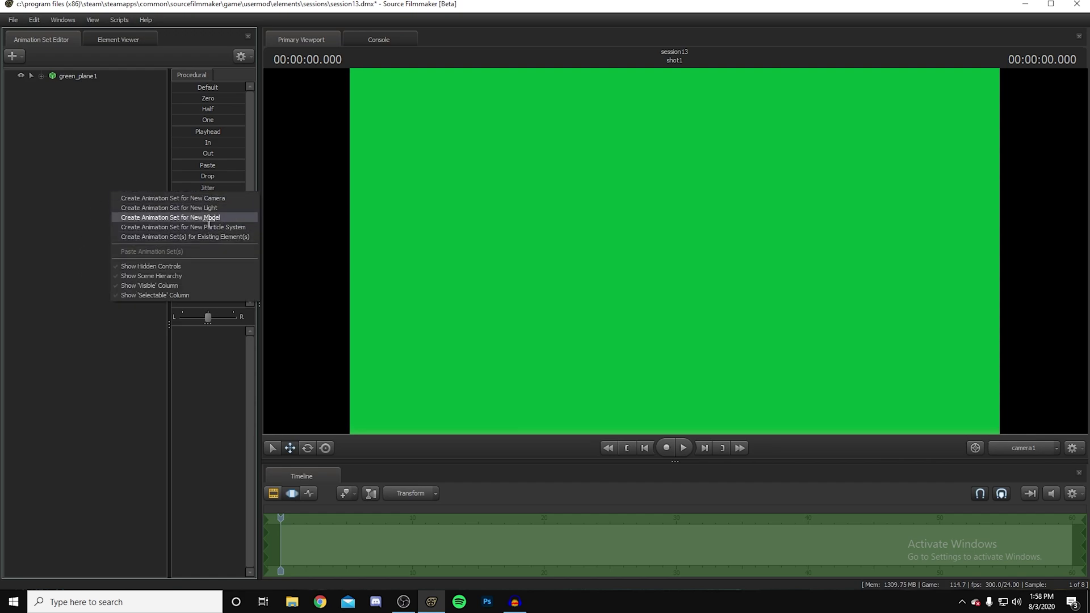
pyautogui.click(221, 217)
pyautogui.click(461, 151)
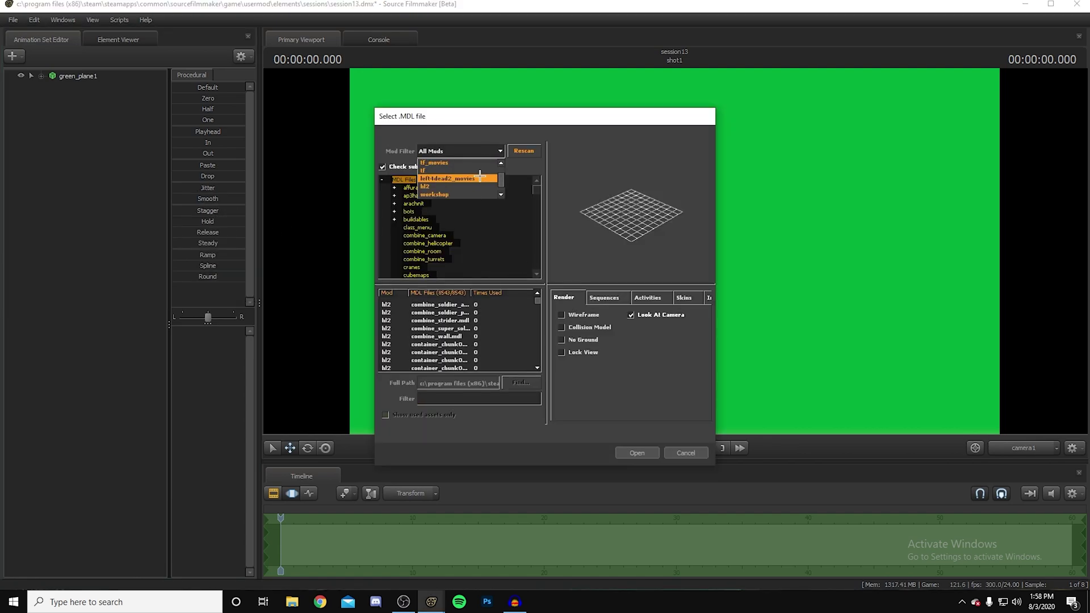
pyautogui.click(457, 183)
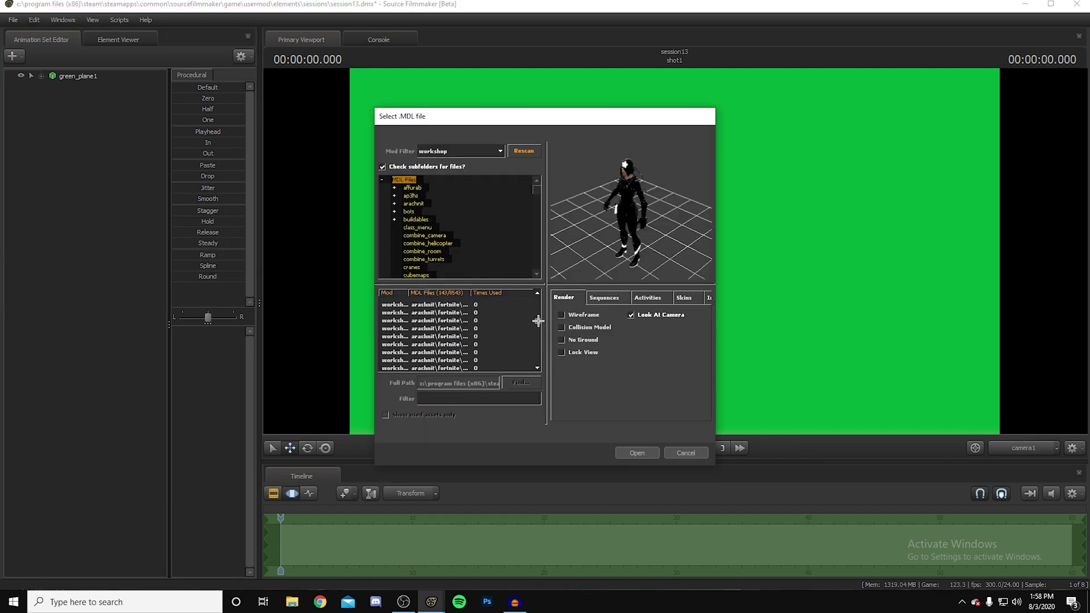
pyautogui.click(464, 321)
pyautogui.click(451, 305)
pyautogui.click(447, 321)
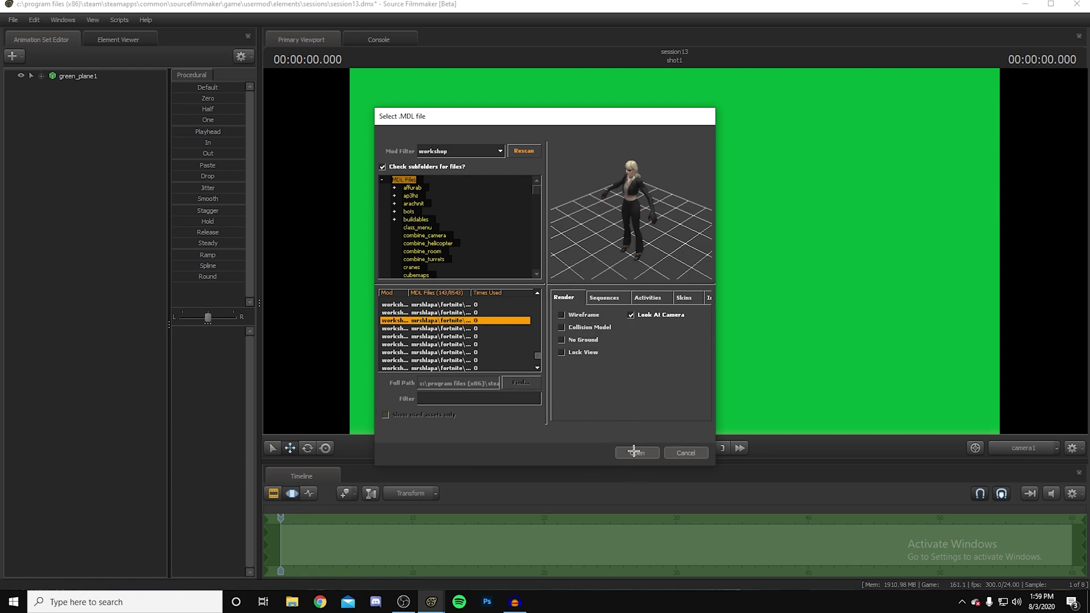
pyautogui.doubleClick(458, 320)
# Step: Frame the whole siren model against the green plane and create an animation set for a new light
pyautogui.press('s')
pyautogui.moveTo(693, 252)
pyautogui.mouseDown()
pyautogui.moveTo(697, 236)
pyautogui.moveTo(683, 264)
pyautogui.mouseUp()
pyautogui.press('s')
pyautogui.press('w')
pyautogui.rightClick(8, 211)
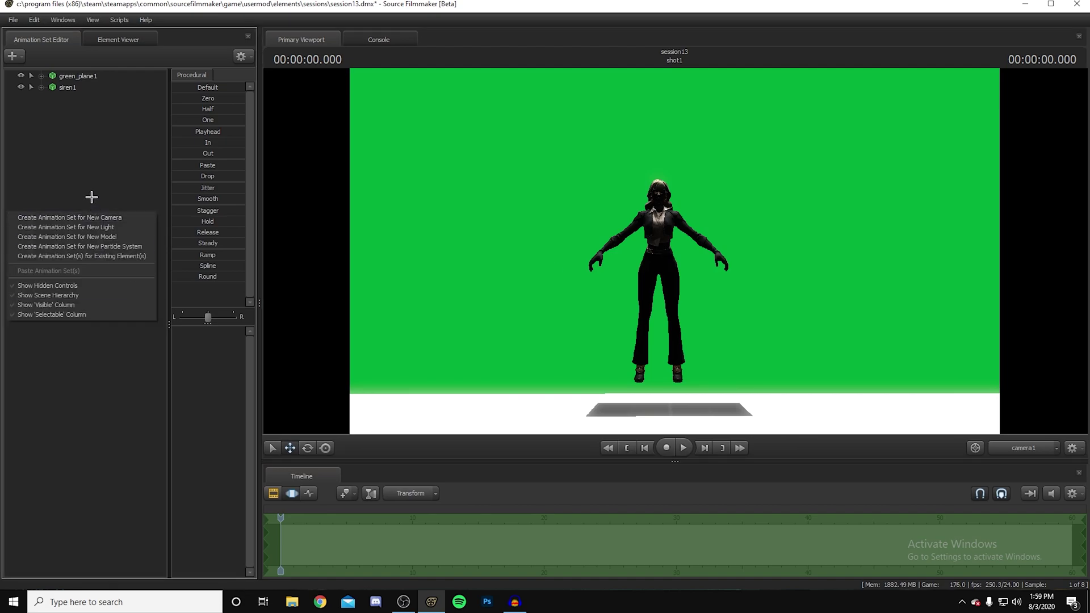
pyautogui.click(121, 227)
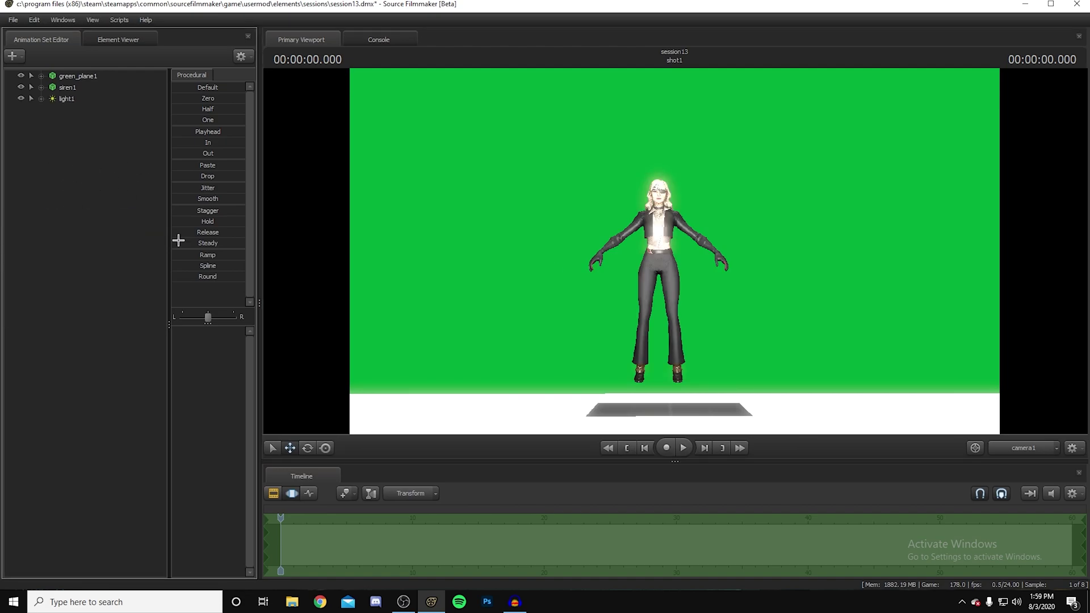
# Step: Lower the intensity of light1 and frame the siren model's head and upper body in the camera view
pyautogui.click(67, 100)
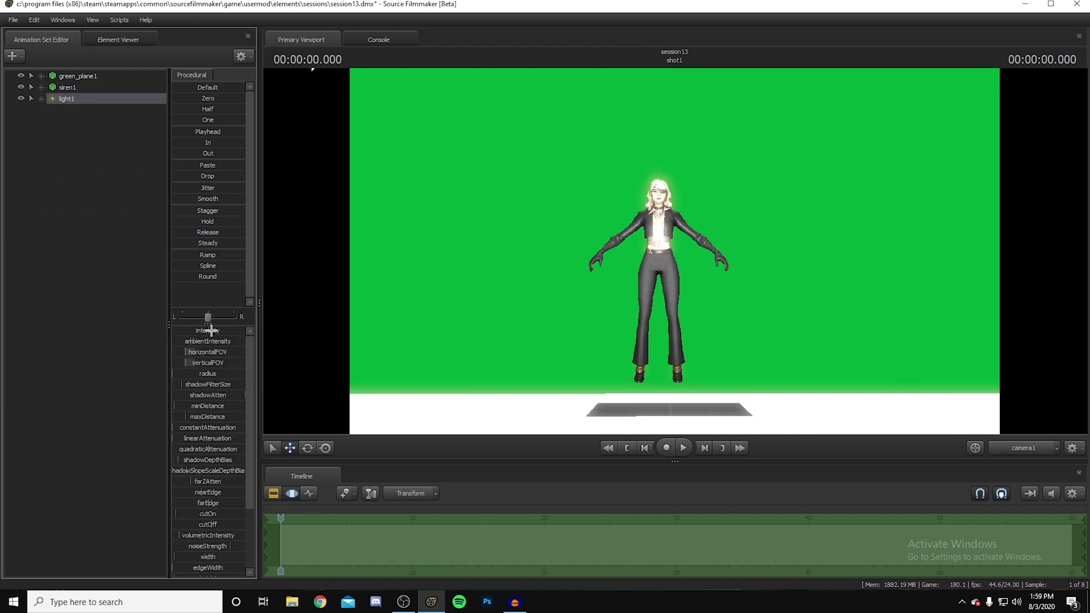
pyautogui.moveTo(207, 331); pyautogui.dragTo(193, 331)
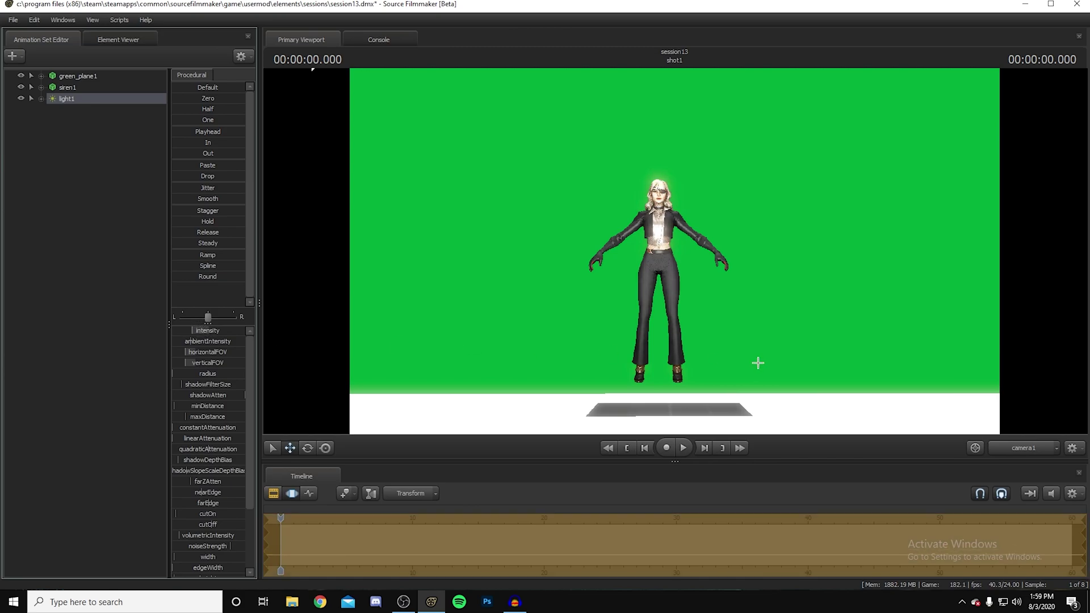
pyautogui.press('w')
pyautogui.moveTo(758, 363); pyautogui.dragTo(775, 386)
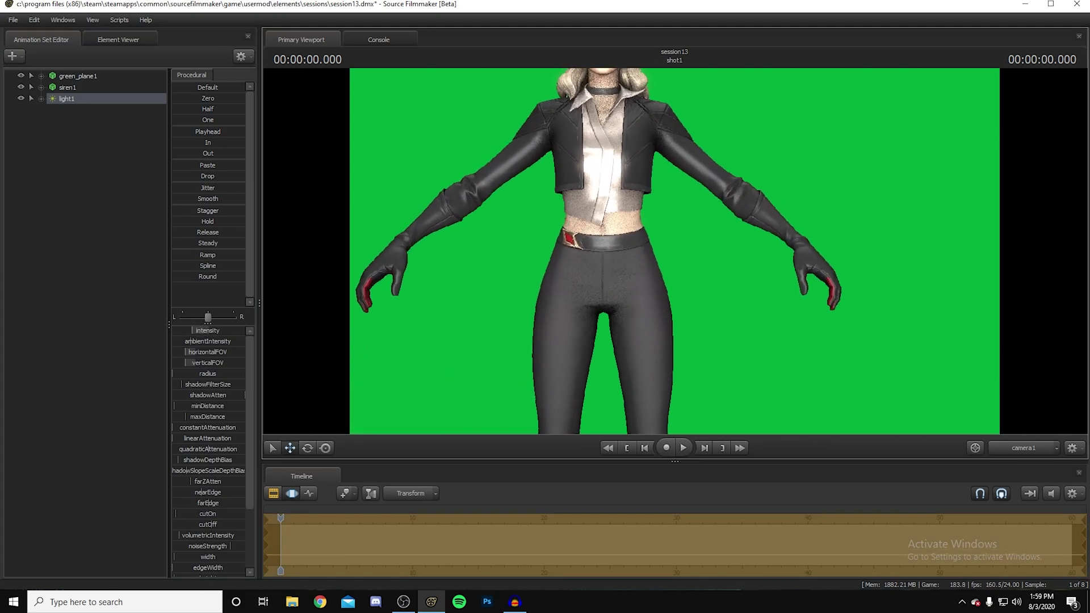
pyautogui.scroll(-6, 656, 257)
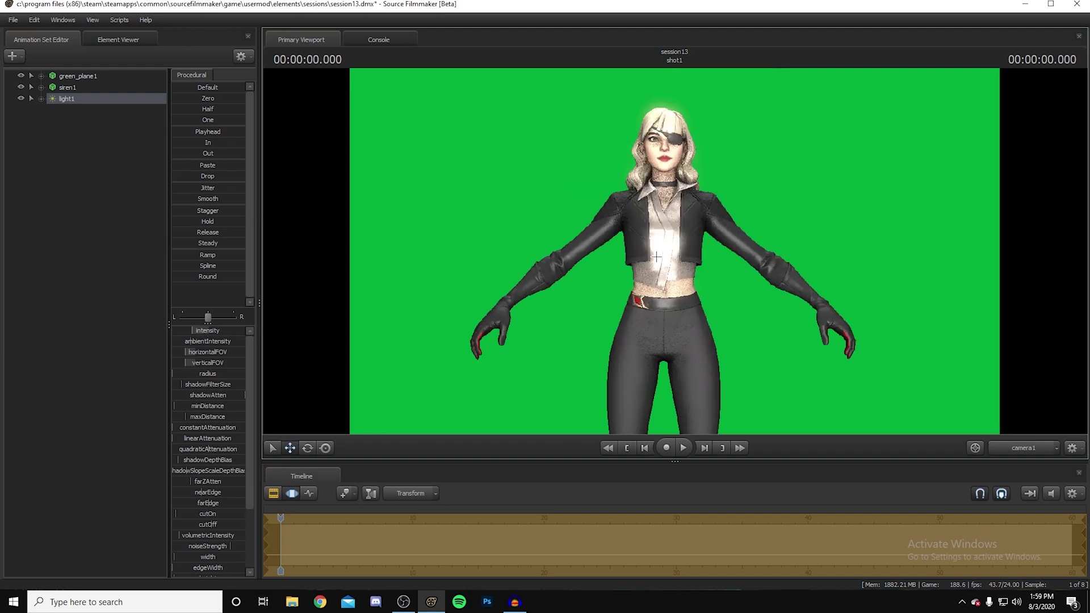
pyautogui.moveTo(798, 149); pyautogui.dragTo(892, 136)
pyautogui.moveTo(674, 251); pyautogui.dragTo(631, 216)
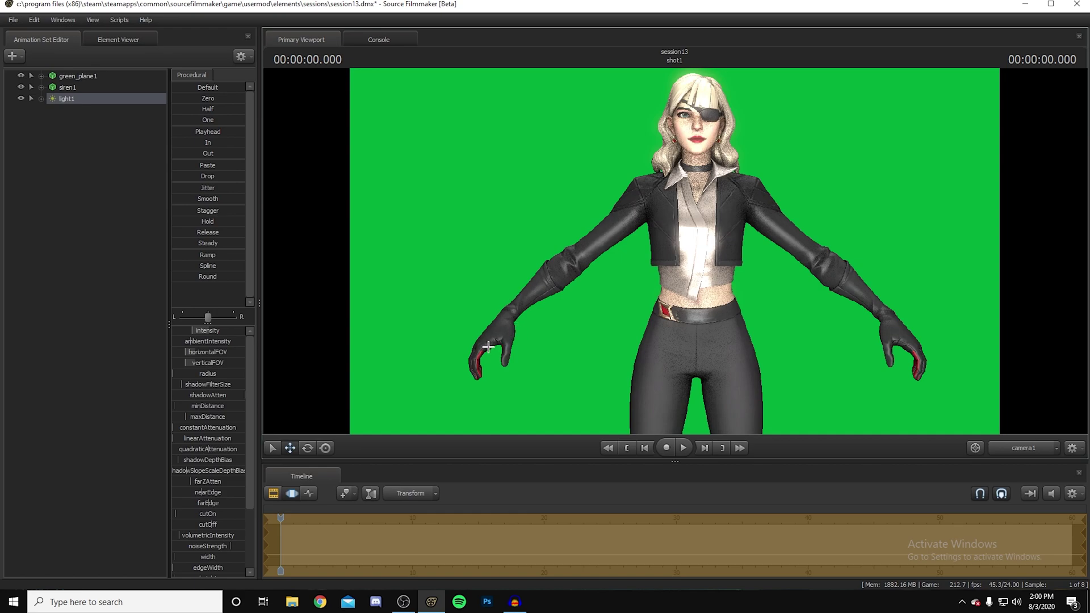
# Step: Rotate the siren's R_Forearm and R_UpperArm bones to raise the bent right arm in front of the chest
pyautogui.press('e')
pyautogui.click(82, 90)
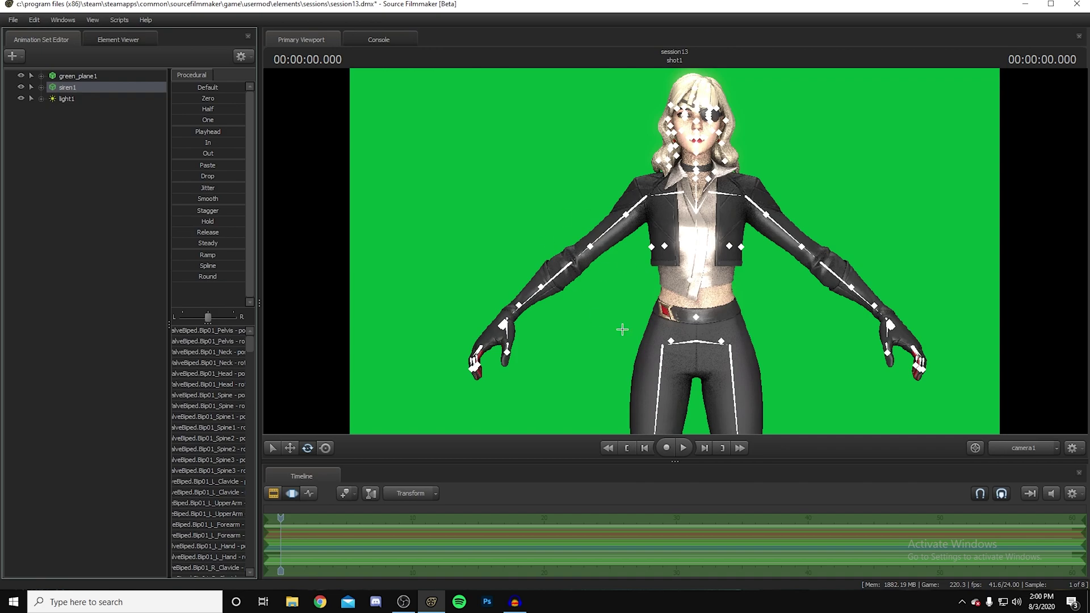
pyautogui.moveTo(757, 308); pyautogui.dragTo(532, 249)
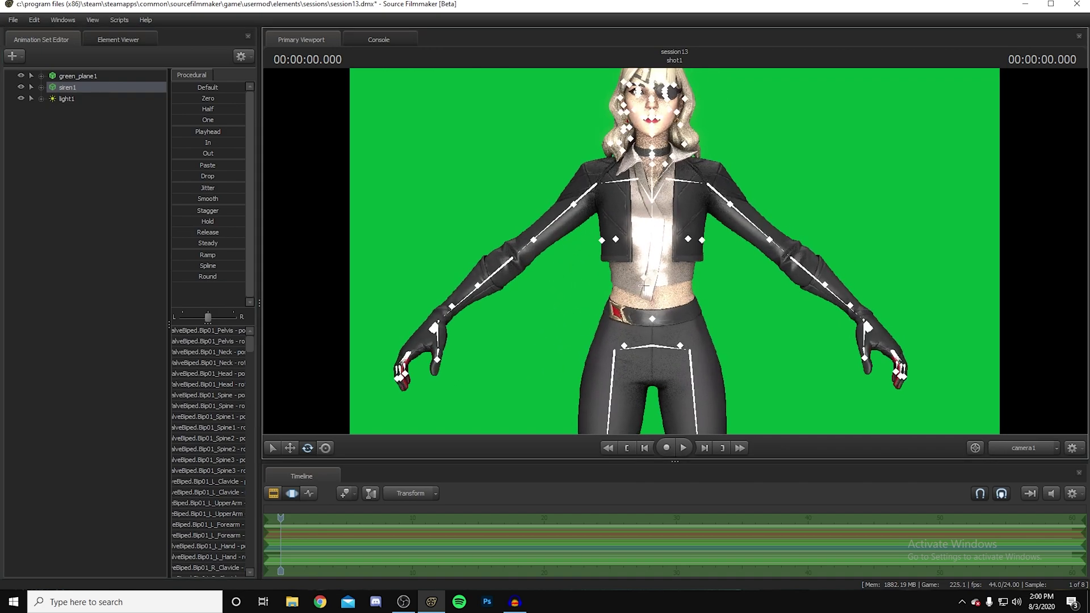
pyautogui.click(499, 268)
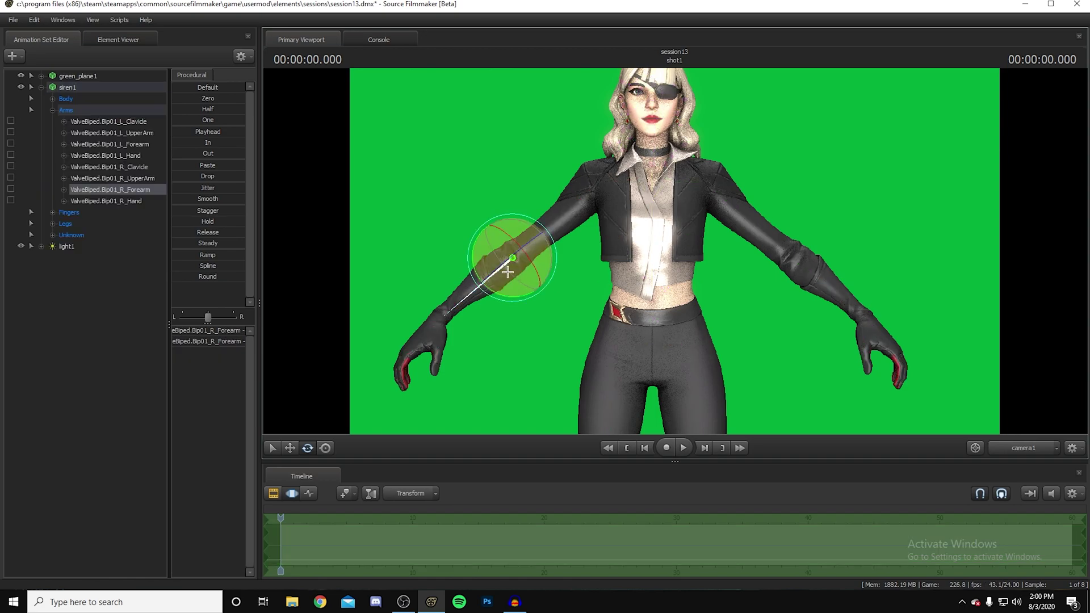
pyautogui.moveTo(499, 268); pyautogui.dragTo(530, 298)
pyautogui.keyDown('ctrl'); pyautogui.moveTo(592, 185); pyautogui.dragTo(686, 248); pyautogui.keyUp('ctrl')
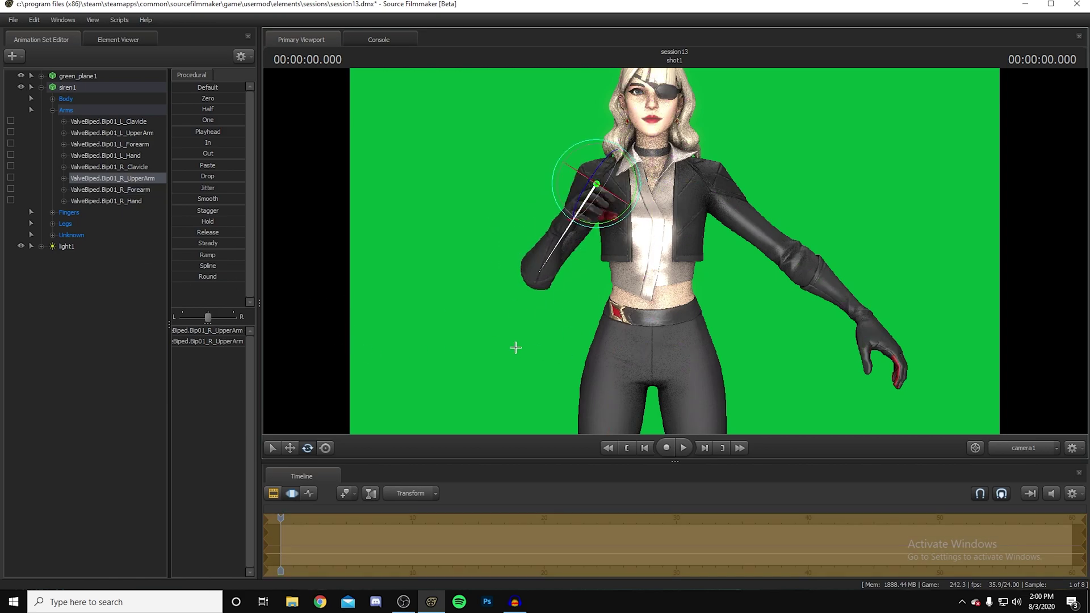
# Step: Create an animation set for the workshop drumgun model
pyautogui.click(125, 345)
pyautogui.rightClick(91, 333)
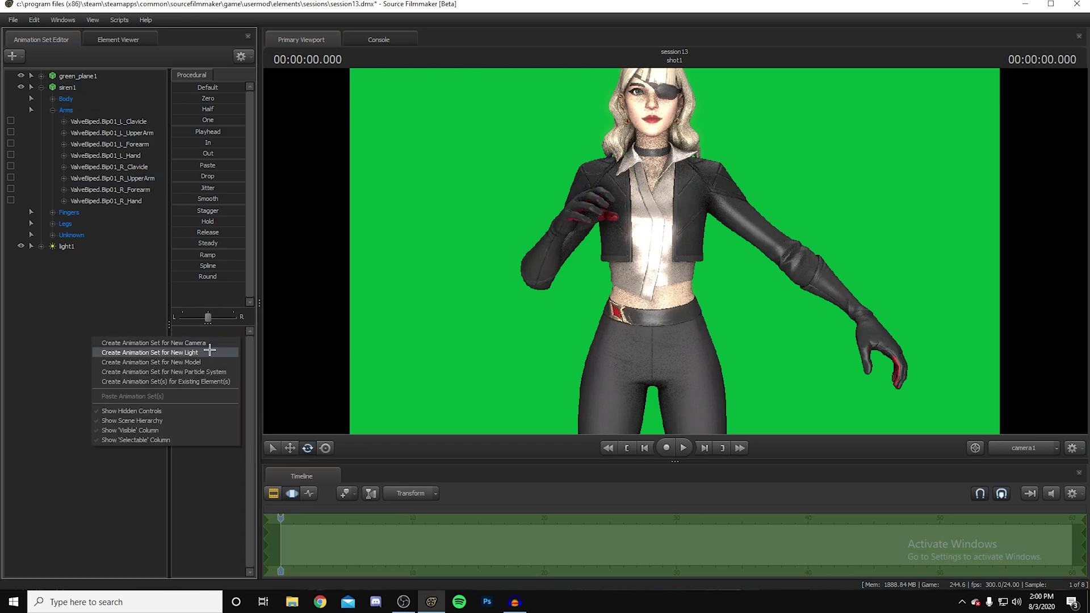
pyautogui.click(204, 361)
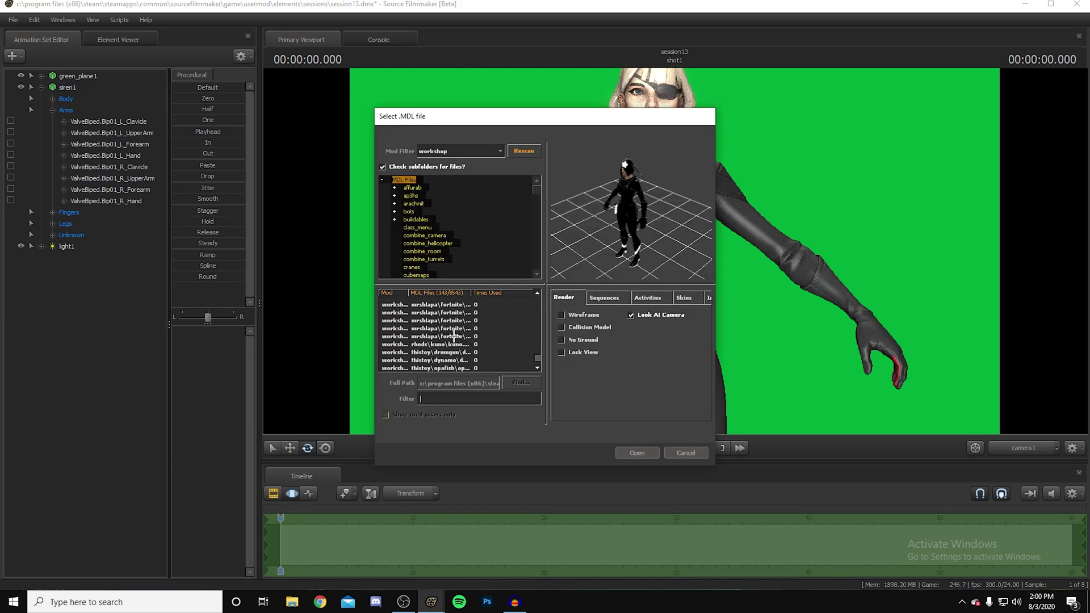
pyautogui.click(433, 352)
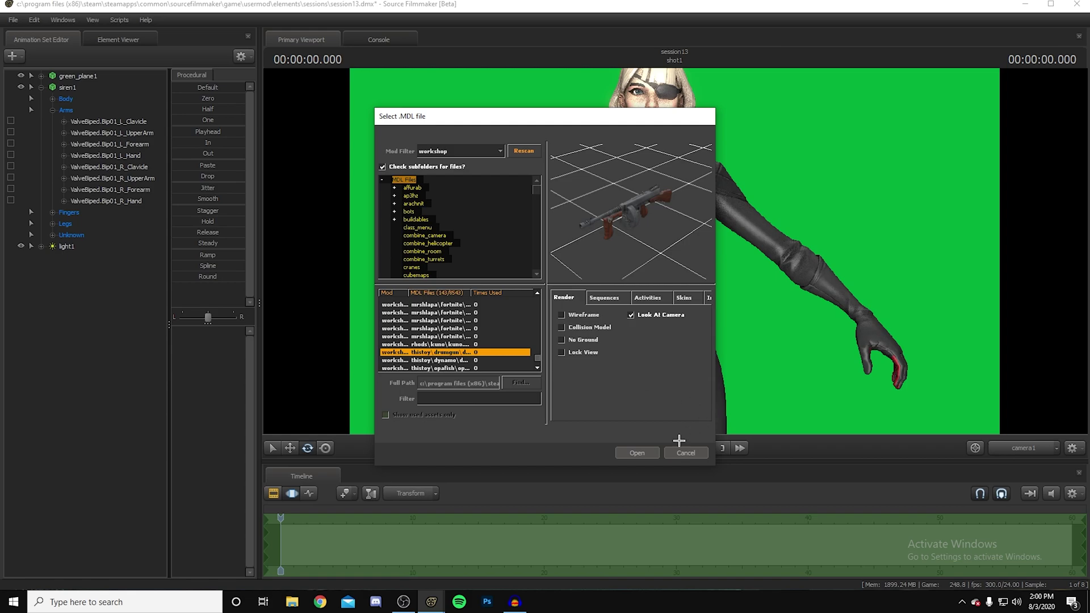
pyautogui.click(632, 450)
# Step: Move drumgun1 next to the siren, in front of the model's left arm
pyautogui.moveTo(655, 292); pyautogui.dragTo(681, 301)
pyautogui.click(71, 257)
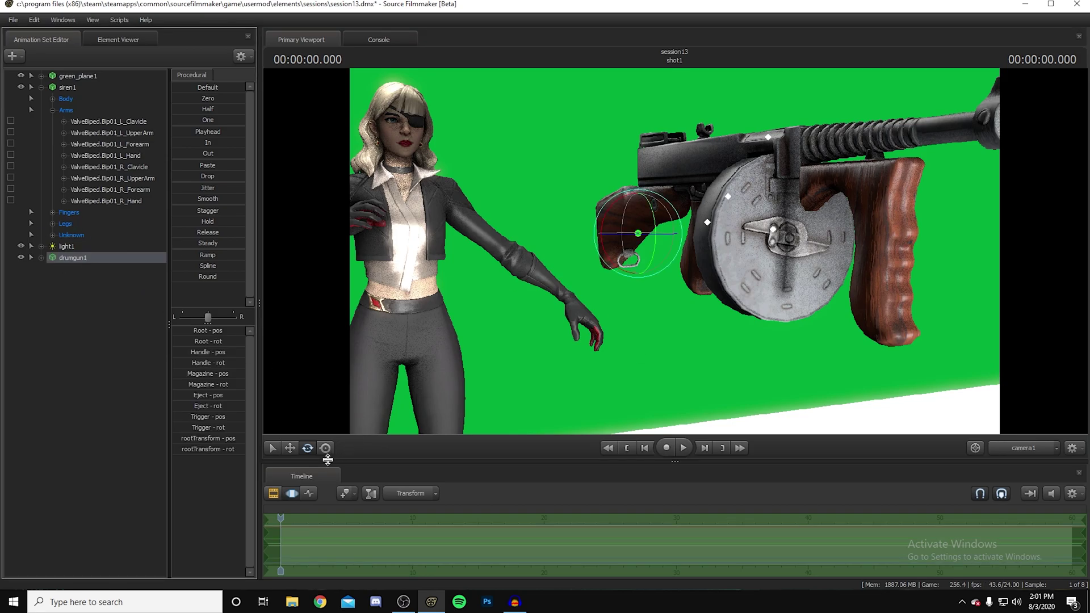
pyautogui.click(288, 446)
pyautogui.moveTo(608, 234); pyautogui.dragTo(533, 236)
pyautogui.moveTo(540, 319); pyautogui.dragTo(699, 238)
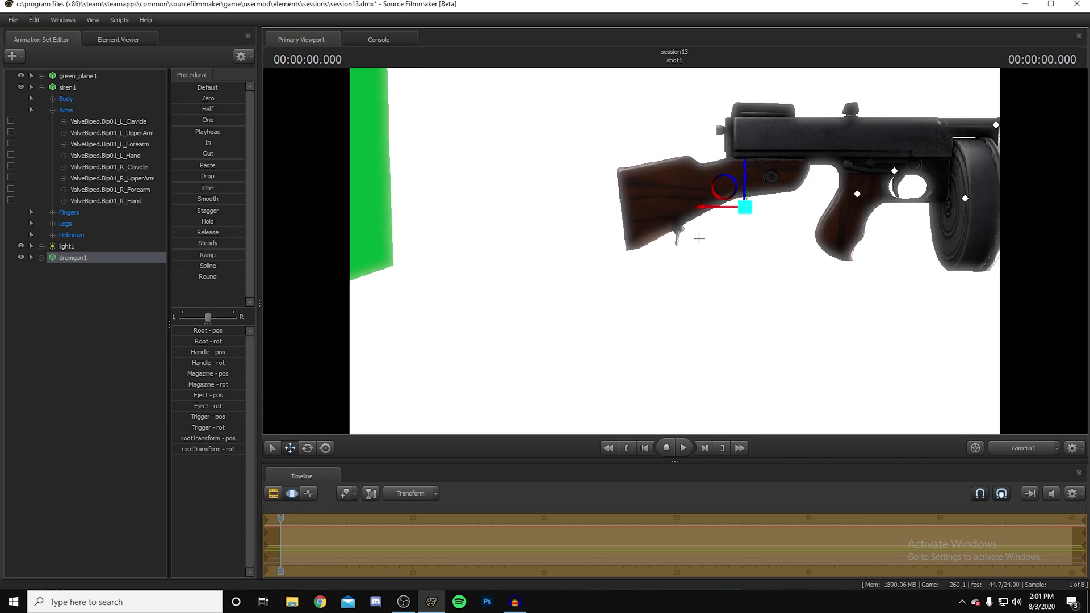
pyautogui.moveTo(706, 201); pyautogui.dragTo(176, 205)
pyautogui.moveTo(866, 244)
pyautogui.mouseDown()
pyautogui.moveTo(738, 242)
pyautogui.moveTo(866, 244)
pyautogui.mouseUp()
pyautogui.moveTo(662, 210); pyautogui.dragTo(352, 205)
pyautogui.moveTo(583, 189); pyautogui.dragTo(500, 194)
pyautogui.moveTo(675, 251); pyautogui.dragTo(545, 210)
# Step: Rotate the siren's R_brow_mid and L_brow_mid bones so the inner ends of the eyebrows tilt downward
pyautogui.press('w')
pyautogui.moveTo(621, 194); pyautogui.dragTo(674, 248)
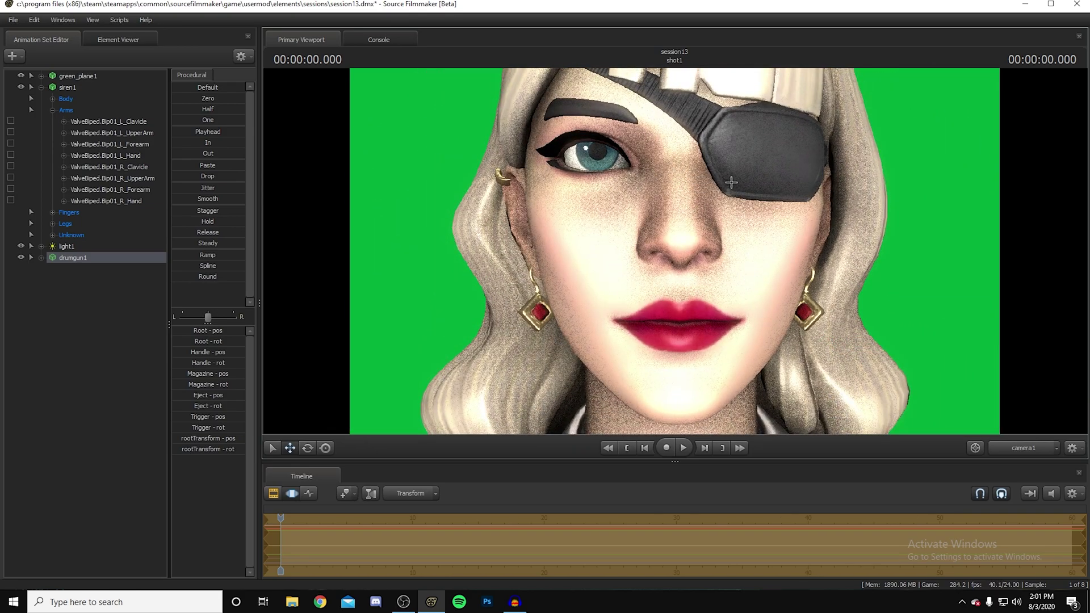
pyautogui.press('w')
pyautogui.moveTo(731, 182); pyautogui.dragTo(739, 242)
pyautogui.press('s')
pyautogui.press('w')
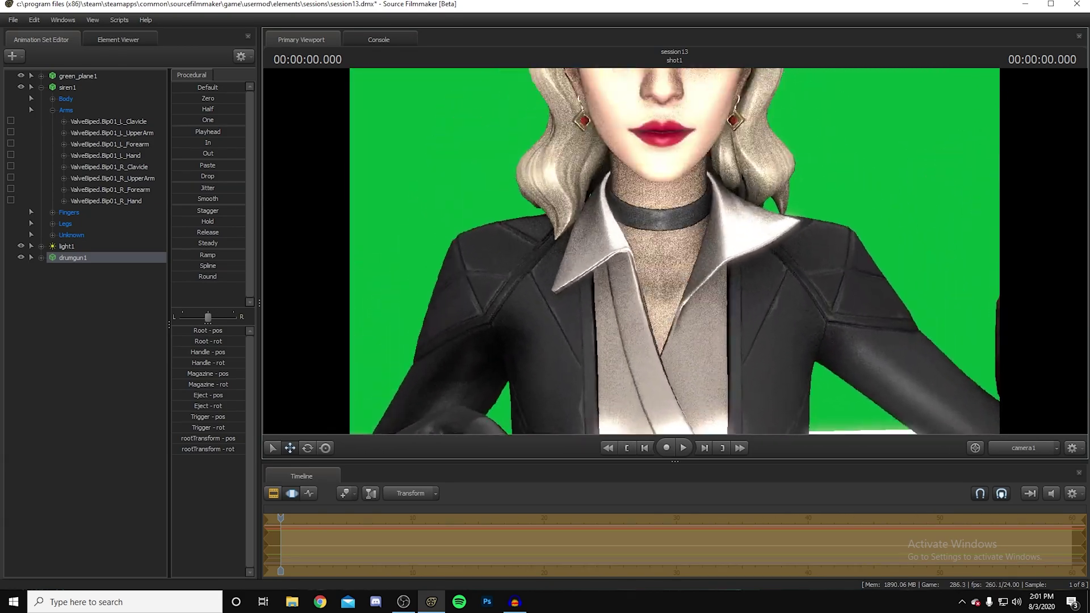
pyautogui.press('w')
pyautogui.moveTo(674, 251); pyautogui.dragTo(674, 177)
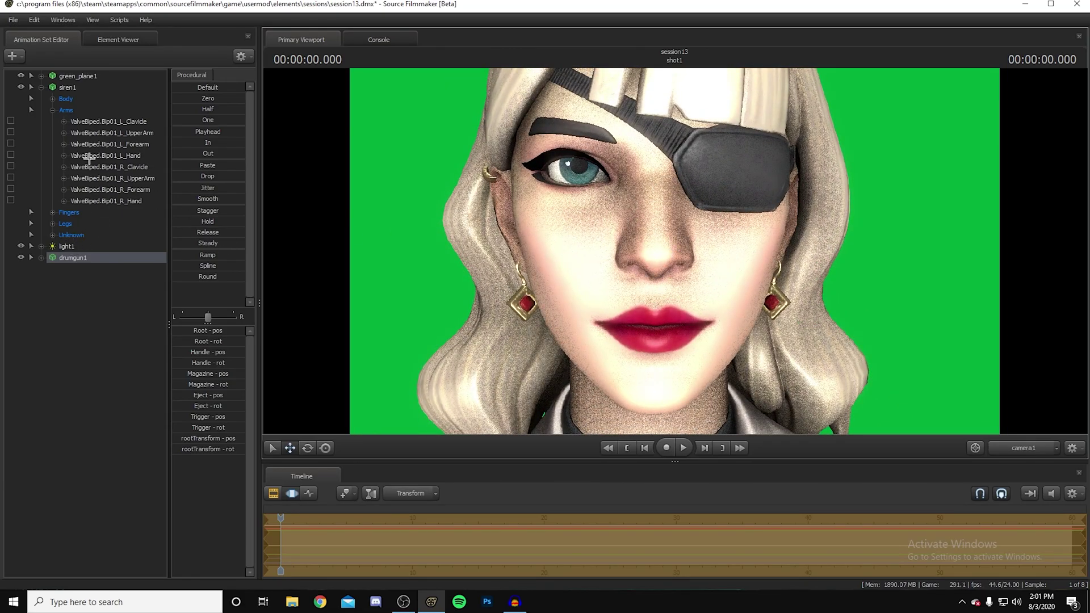
pyautogui.click(32, 87)
pyautogui.click(85, 88)
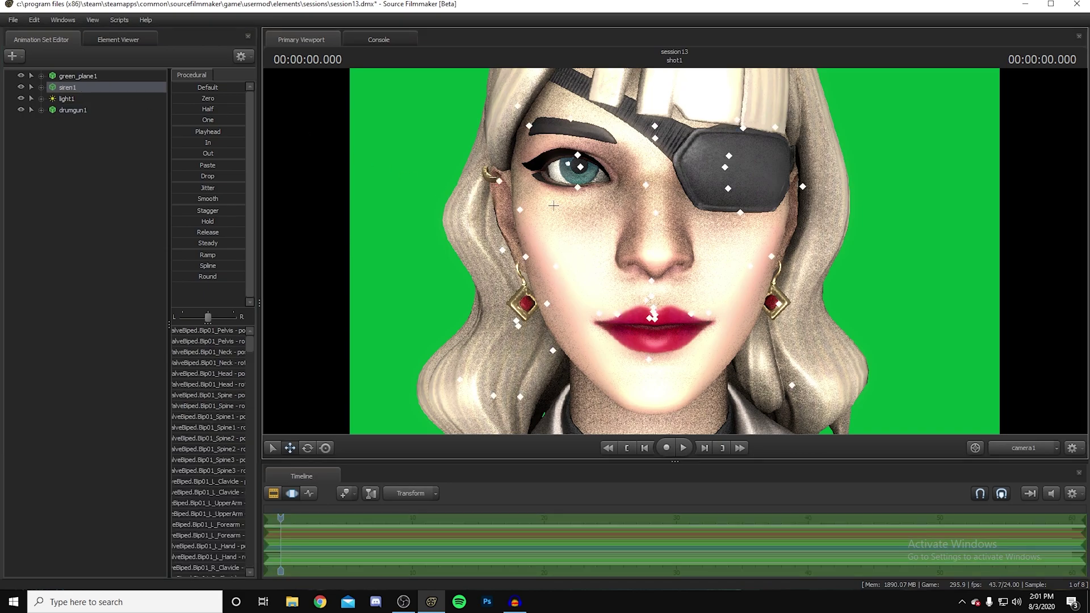
pyautogui.click(571, 115)
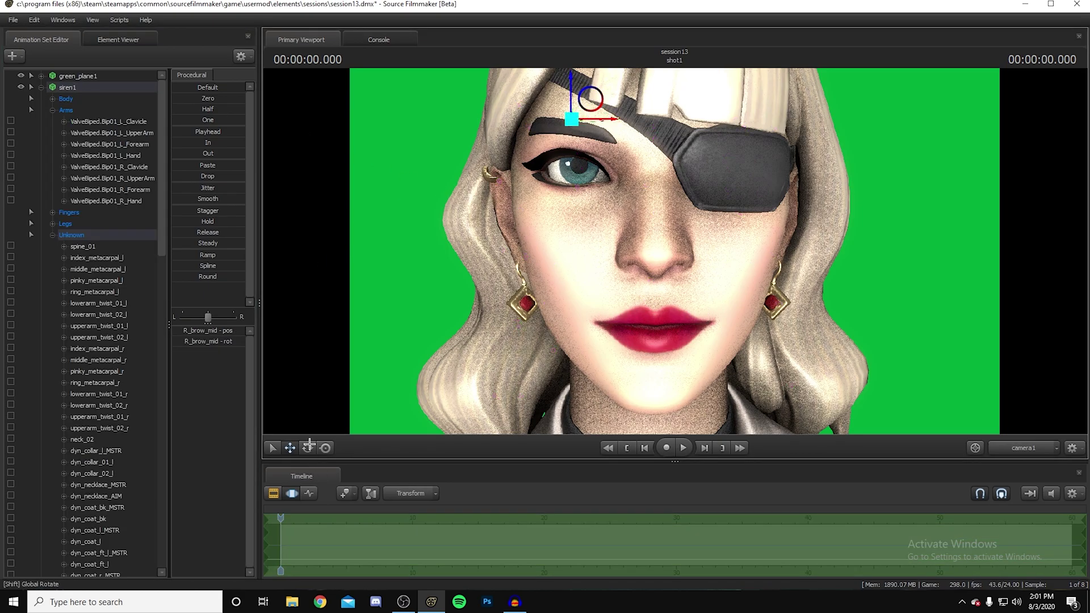
pyautogui.moveTo(608, 96); pyautogui.dragTo(611, 121)
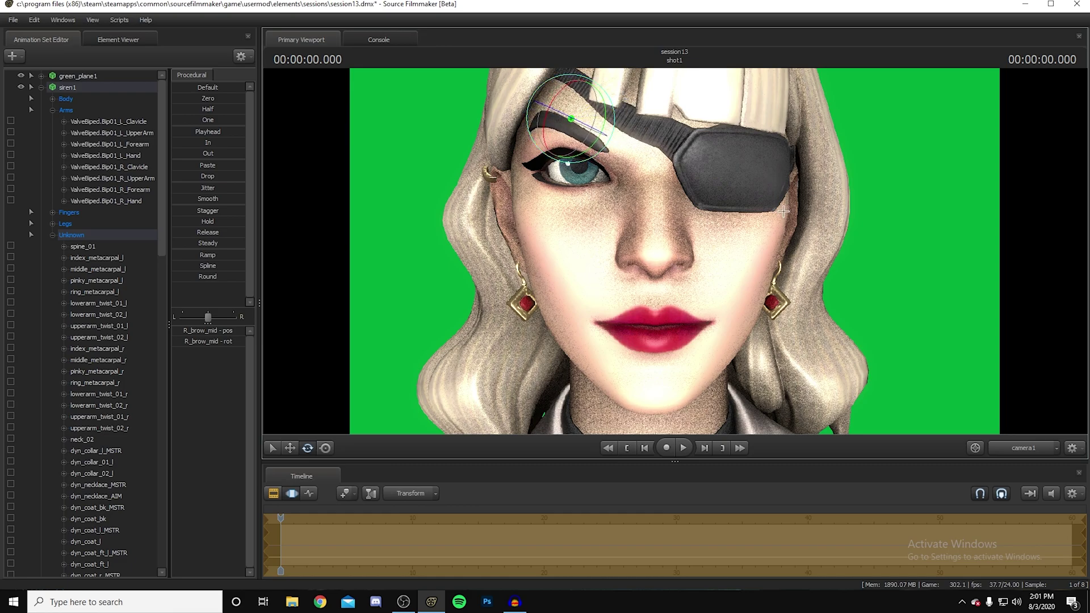
pyautogui.click(737, 119)
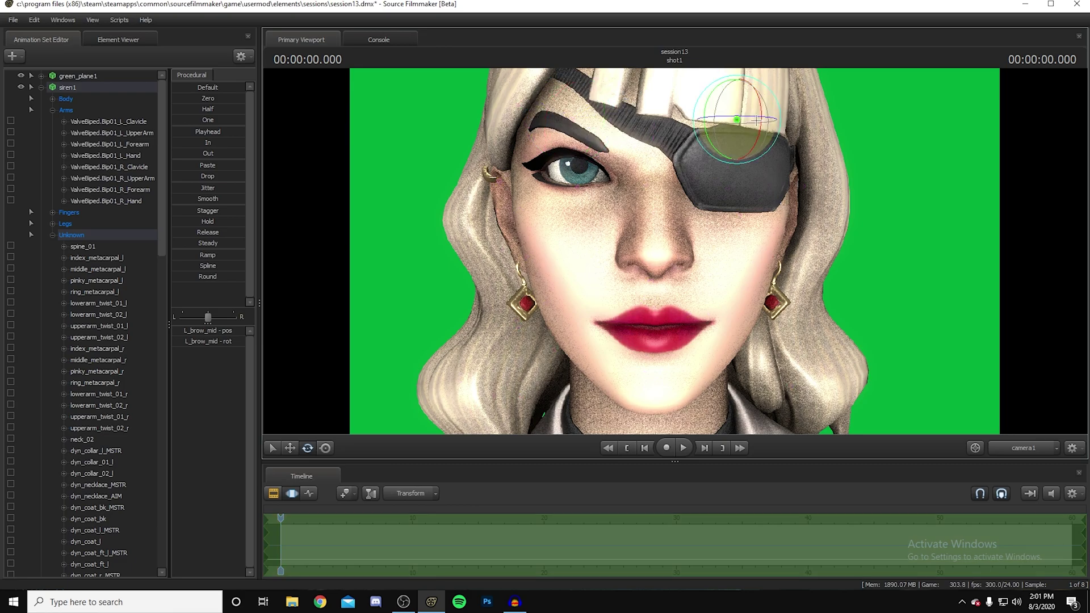
pyautogui.moveTo(774, 93); pyautogui.dragTo(761, 81)
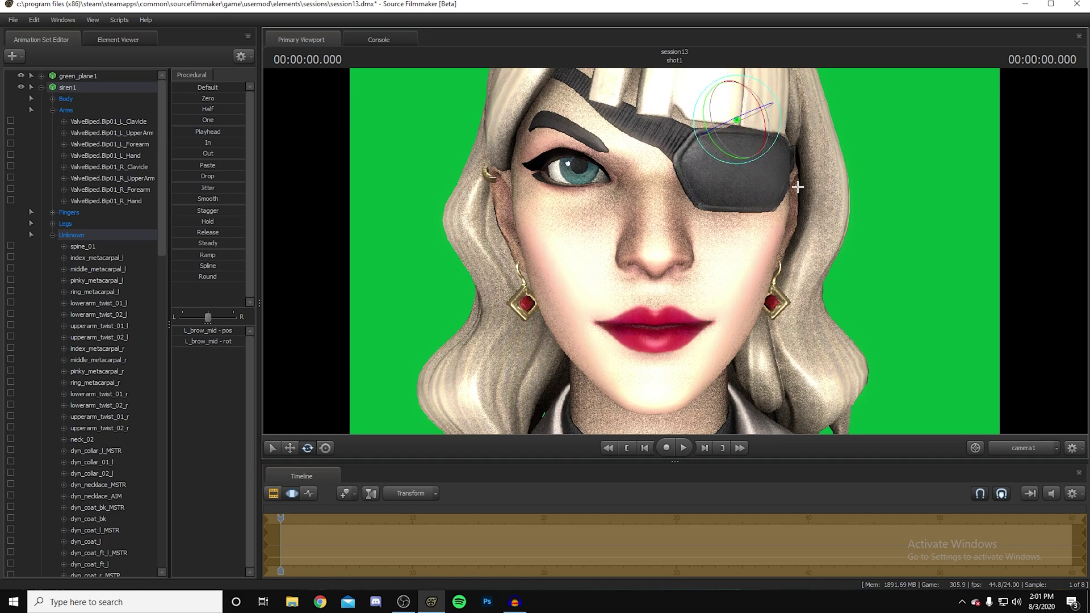
# Step: Raise the siren's R_eye_lid_lower_mid bone slightly to narrow the visible eye
pyautogui.press('ctrl')
pyautogui.click(578, 186)
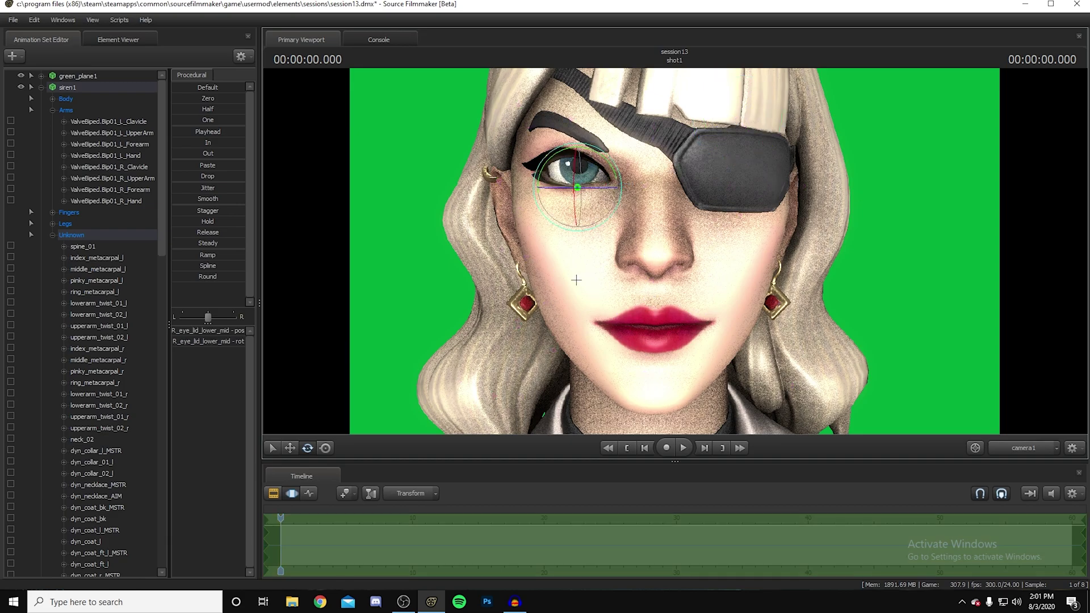
pyautogui.moveTo(578, 187); pyautogui.dragTo(578, 180)
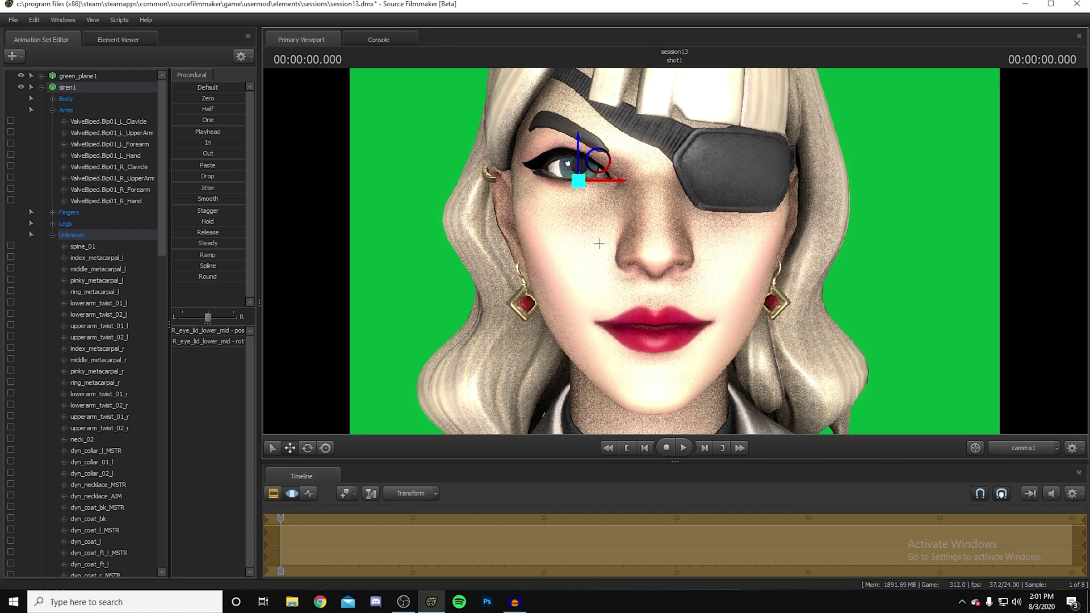
# Step: Move both of the siren's lip corner bones outward and upward to form a smile
pyautogui.press('ctrl')
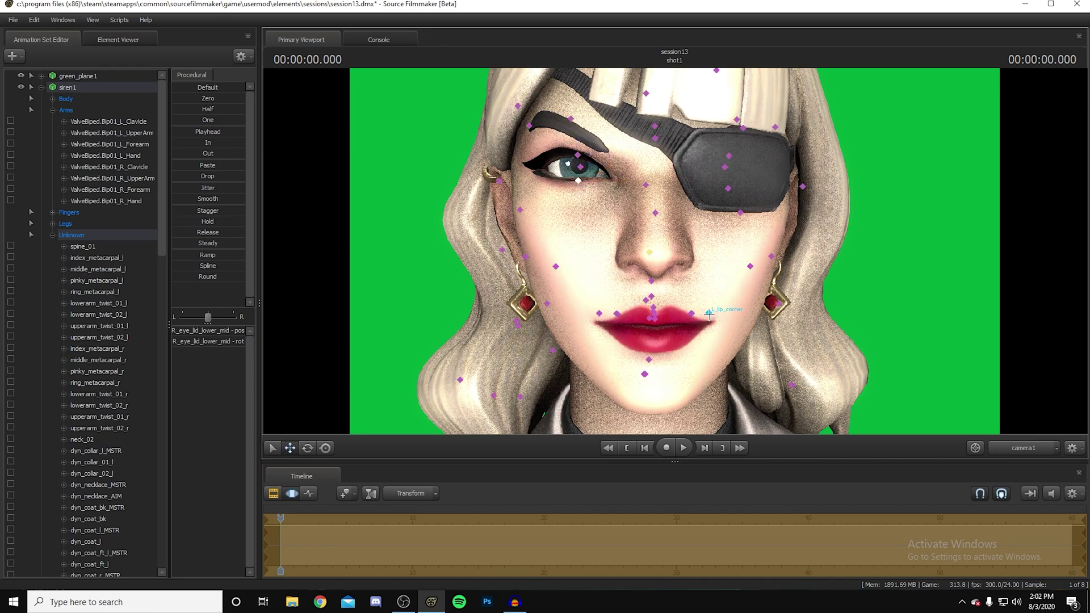
pyautogui.click(709, 313)
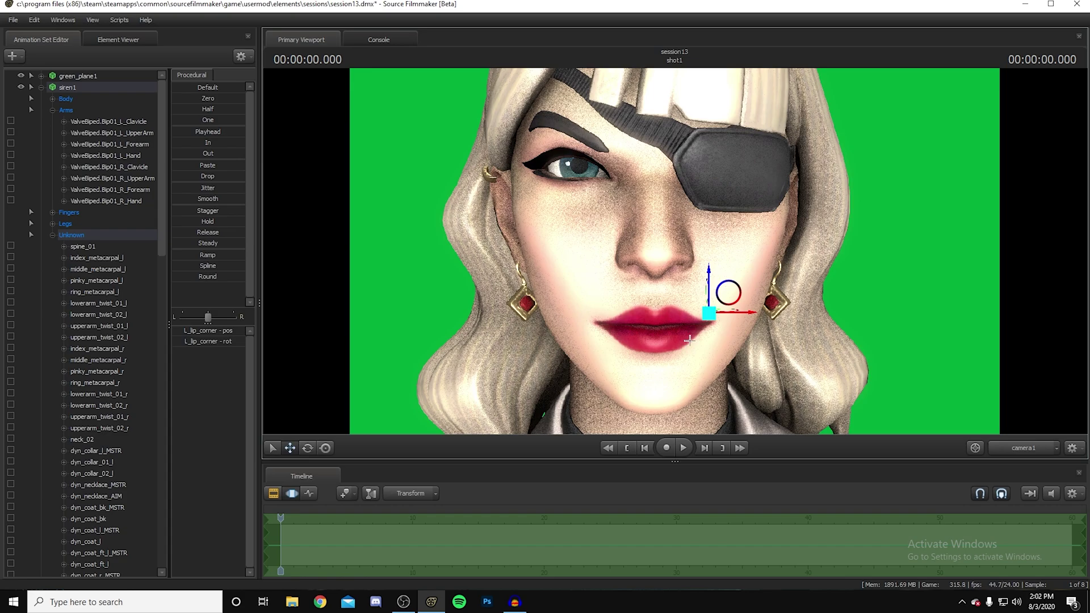
pyautogui.moveTo(709, 312); pyautogui.dragTo(730, 292)
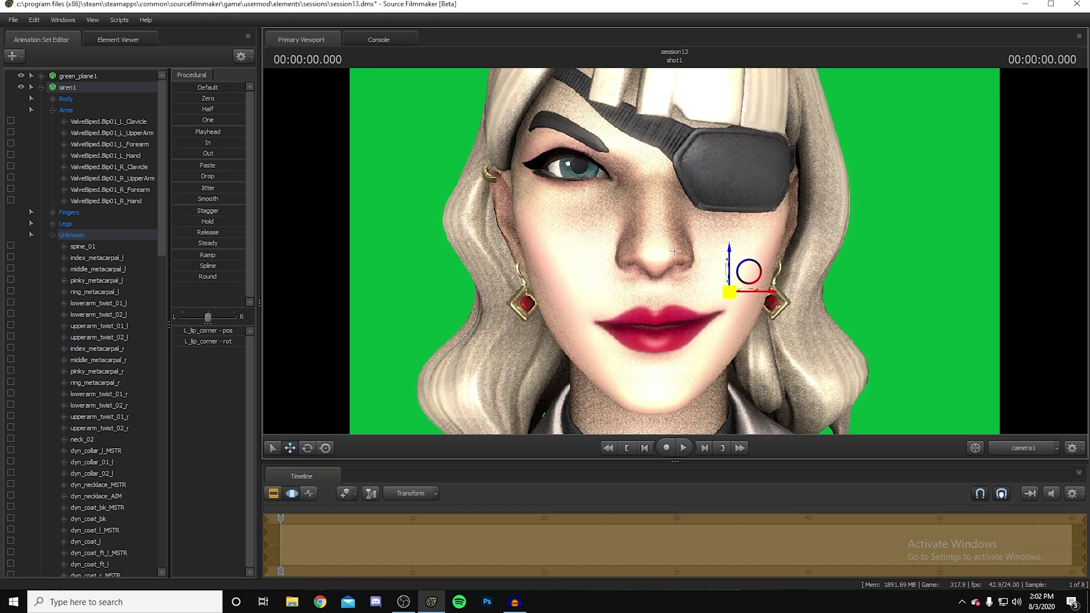
pyautogui.keyDown('ctrl'); pyautogui.click(599, 313); pyautogui.keyUp('ctrl')
pyautogui.moveTo(599, 312); pyautogui.dragTo(564, 289)
# Step: Pull the siren's C_lip_lower_mid bone downward and reframe the character together with the drum gun
pyautogui.click(663, 334)
pyautogui.click(656, 320)
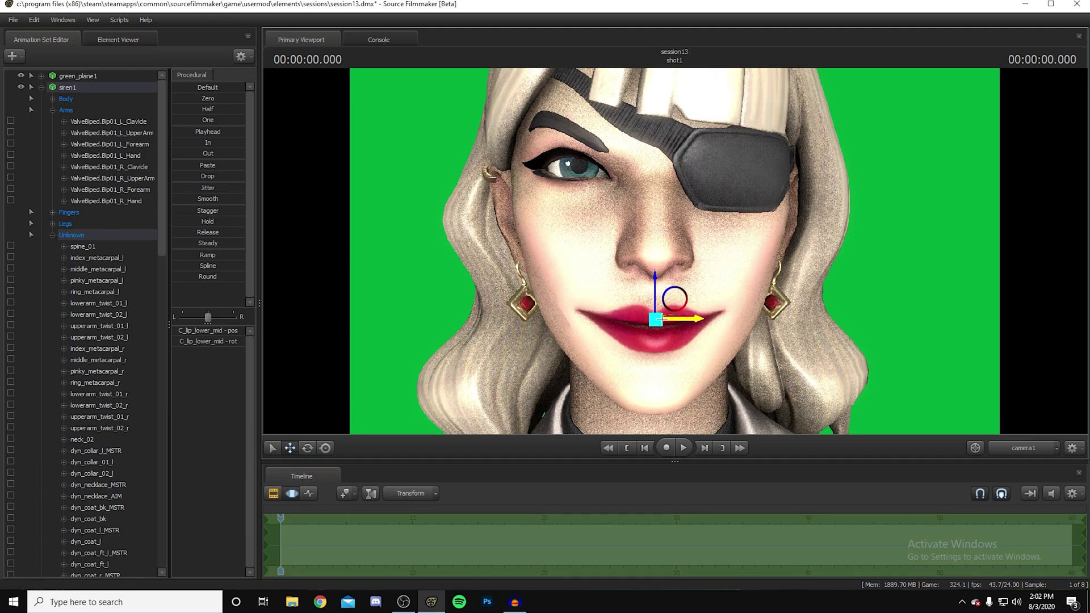
pyautogui.moveTo(655, 320); pyautogui.dragTo(654, 342)
pyautogui.press('s')
pyautogui.moveTo(675, 251)
pyautogui.mouseDown()
pyautogui.moveTo(675, 284)
pyautogui.moveTo(675, 230)
pyautogui.mouseUp()
pyautogui.moveTo(477, 288); pyautogui.dragTo(477, 283)
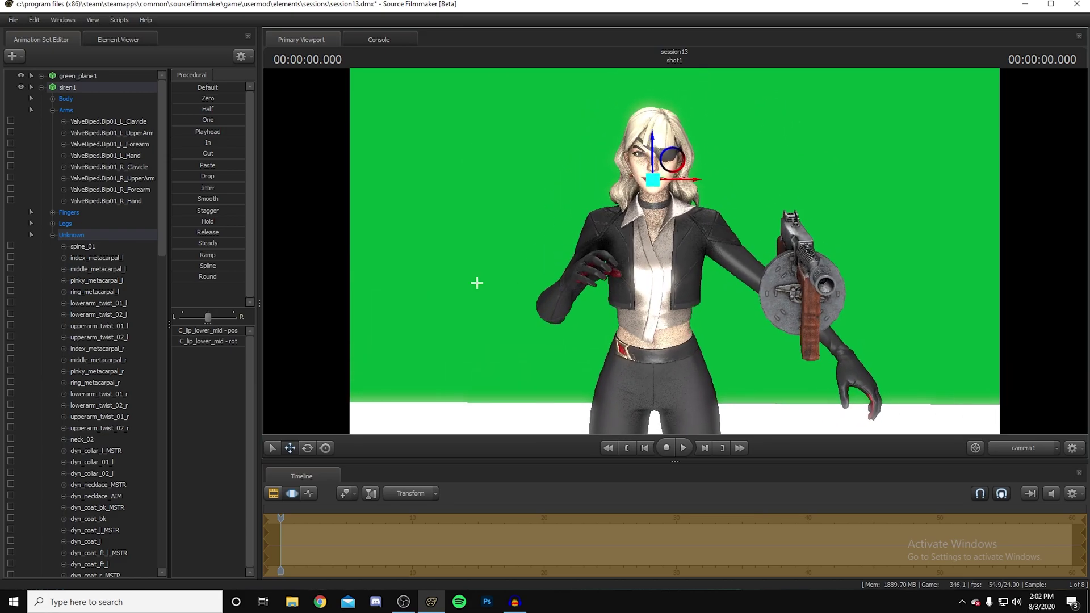
# Step: Add a scale control to siren1 and locate its rootTransform_scale among the model's controls
pyautogui.click(51, 234)
pyautogui.click(41, 87)
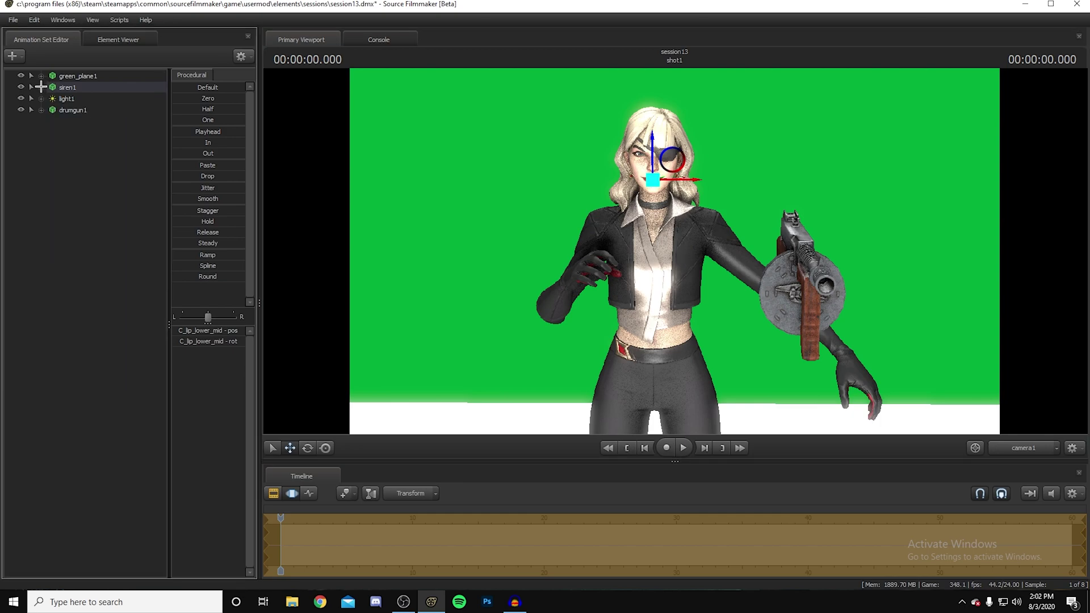
pyautogui.click(99, 76)
pyautogui.click(78, 87)
pyautogui.rightClick(79, 88)
pyautogui.moveTo(110, 143)
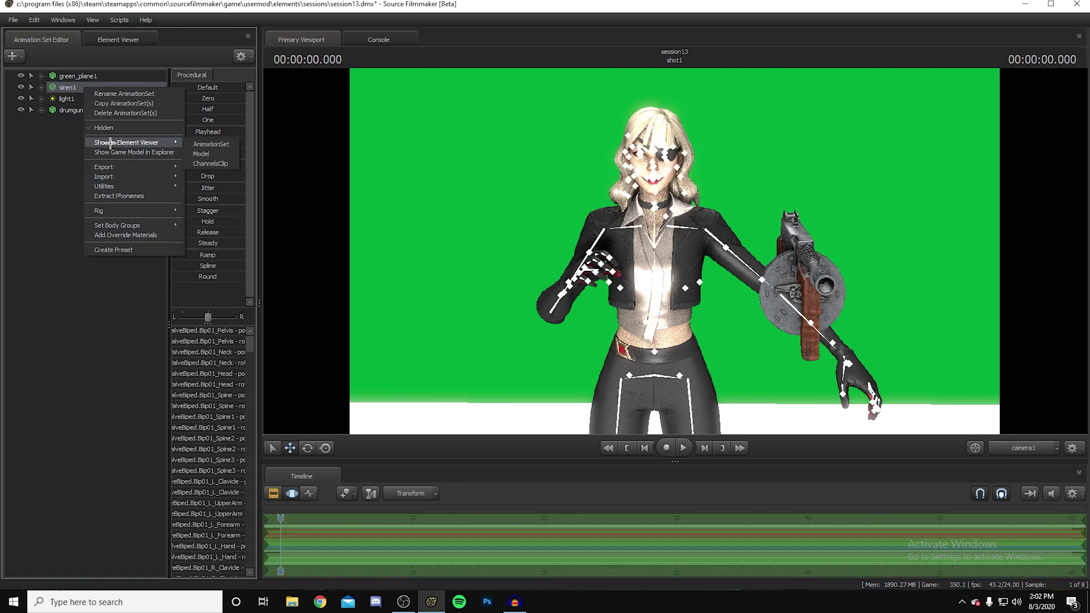
pyautogui.moveTo(124, 185)
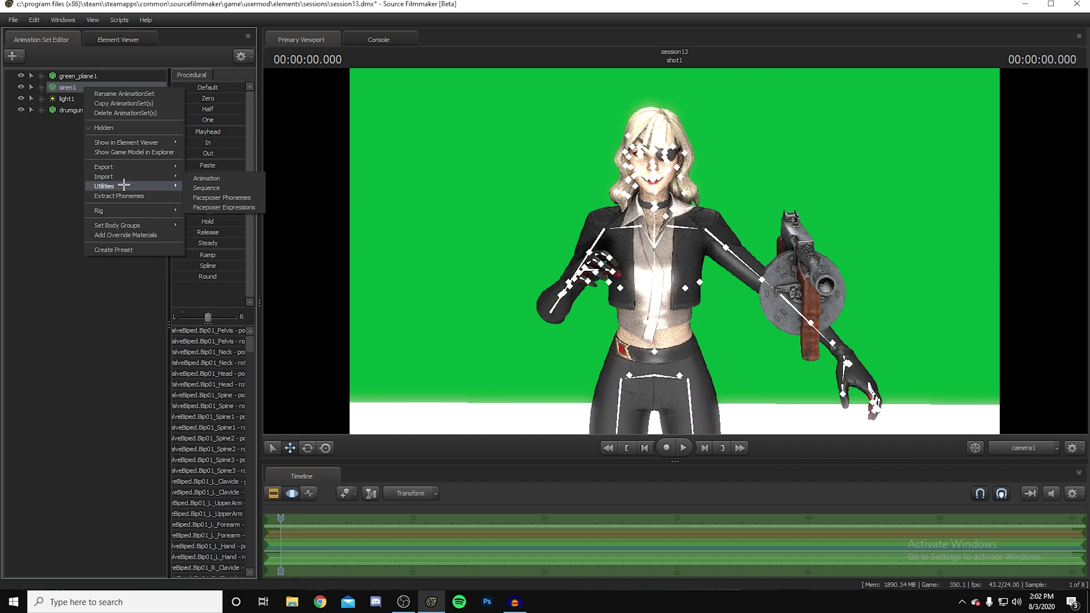
pyautogui.click(226, 209)
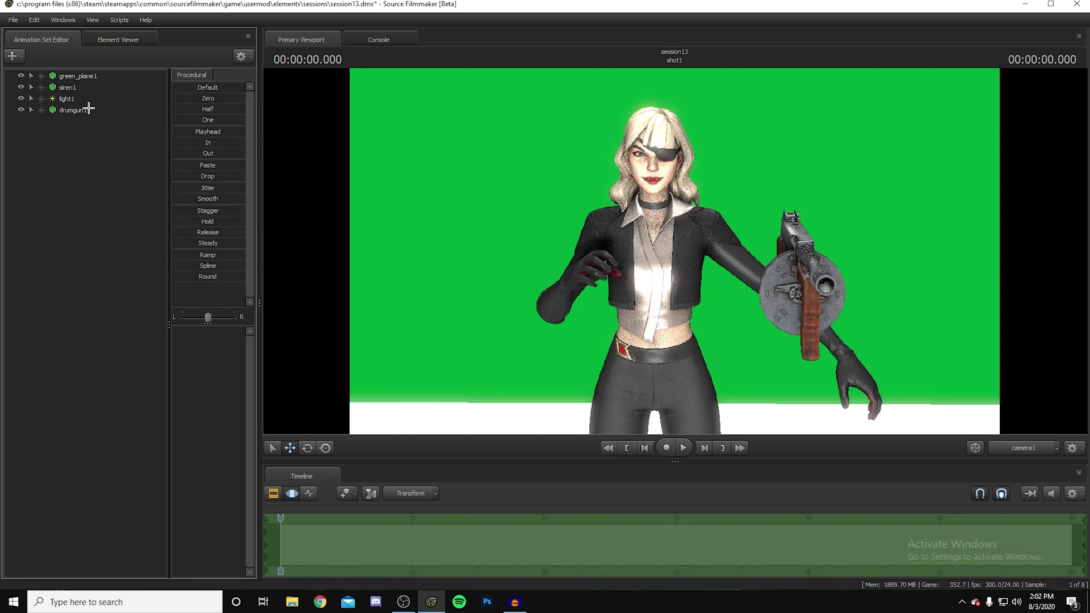
pyautogui.click(86, 90)
pyautogui.scroll(-20, 209, 391)
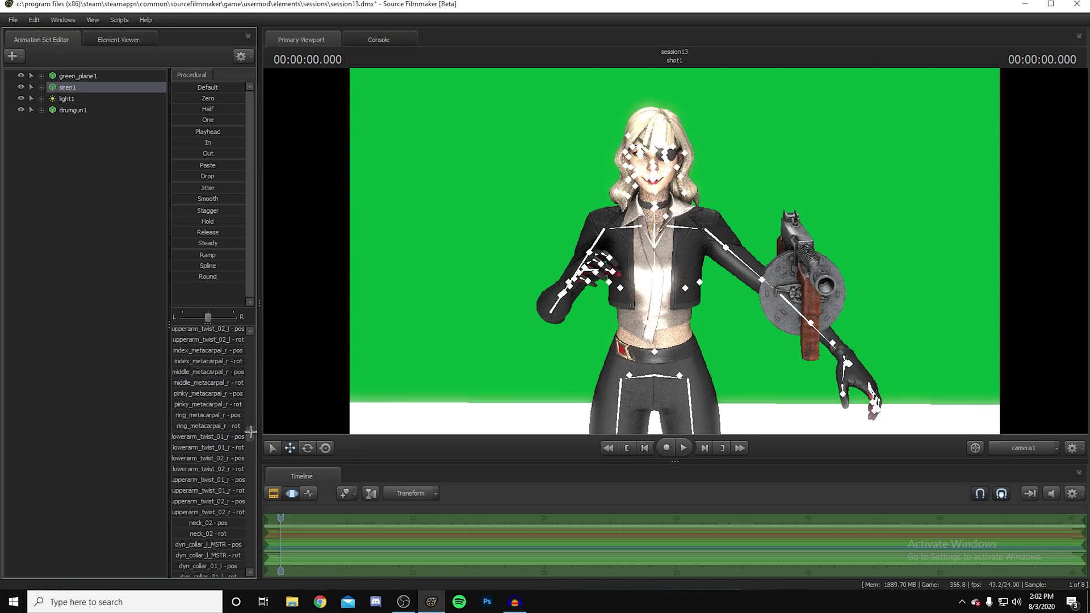
pyautogui.scroll(20, 250, 432)
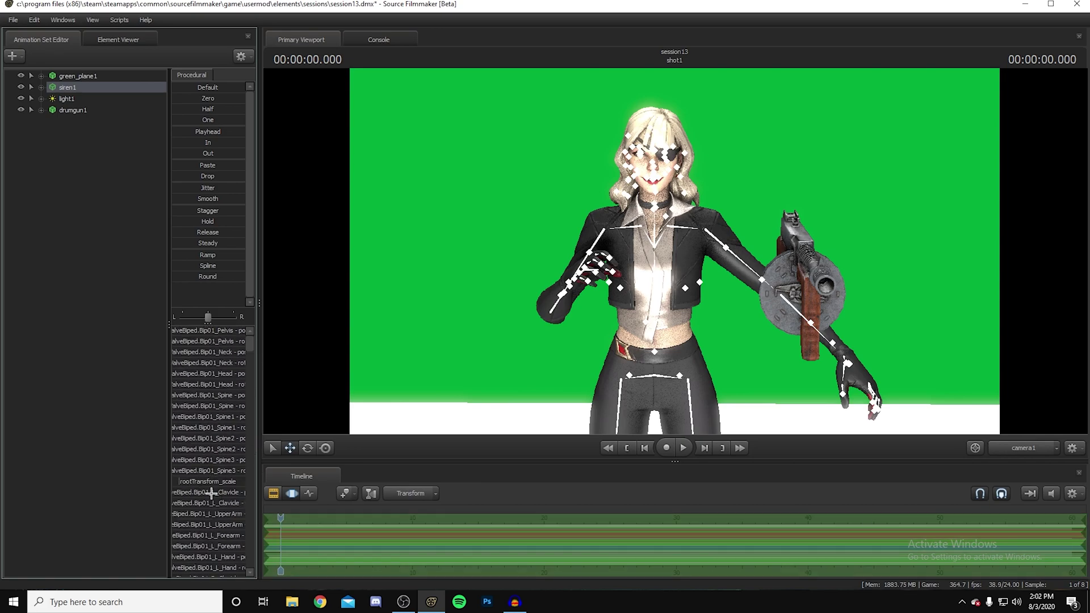